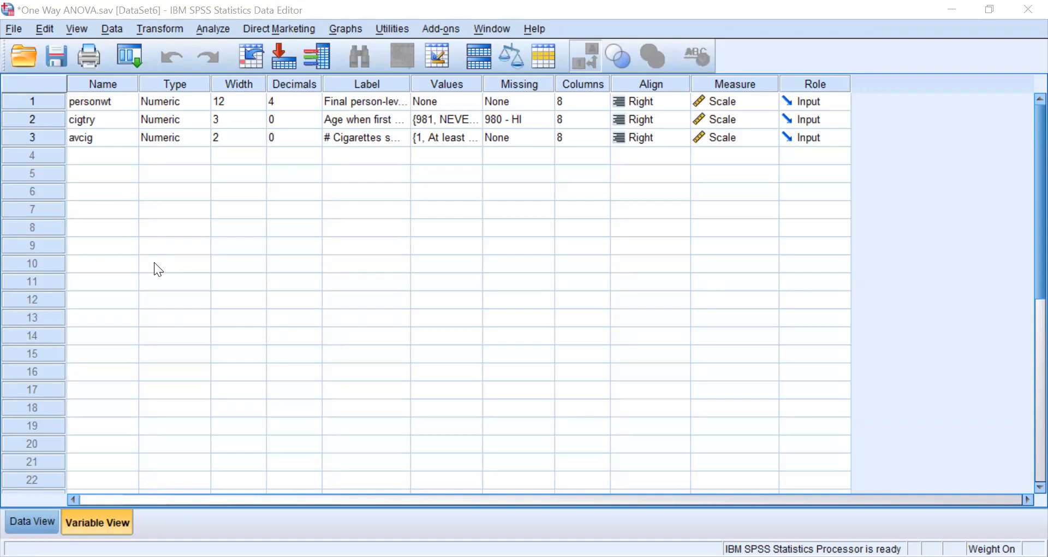
pyautogui.click(348, 32)
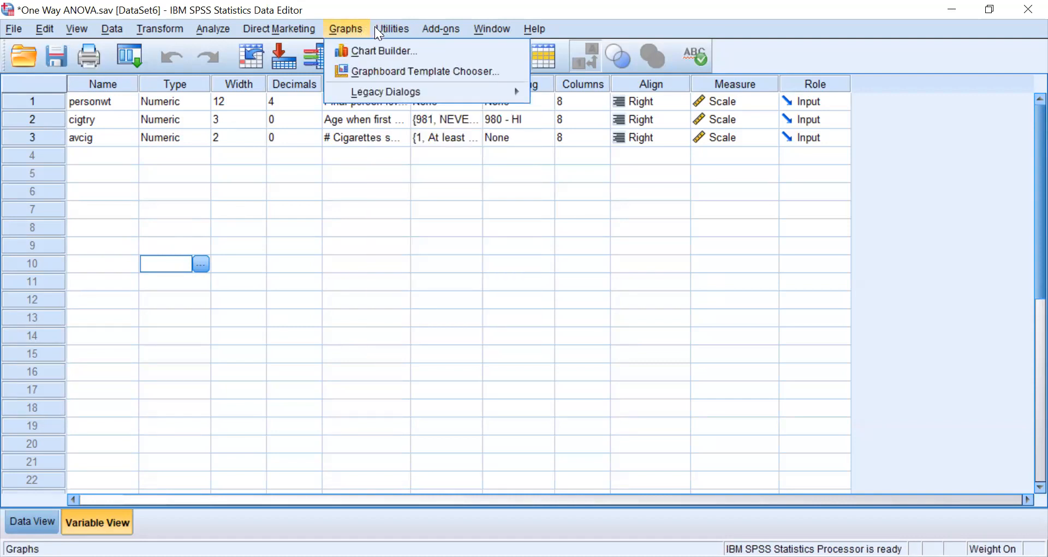
pyautogui.moveTo(392, 33)
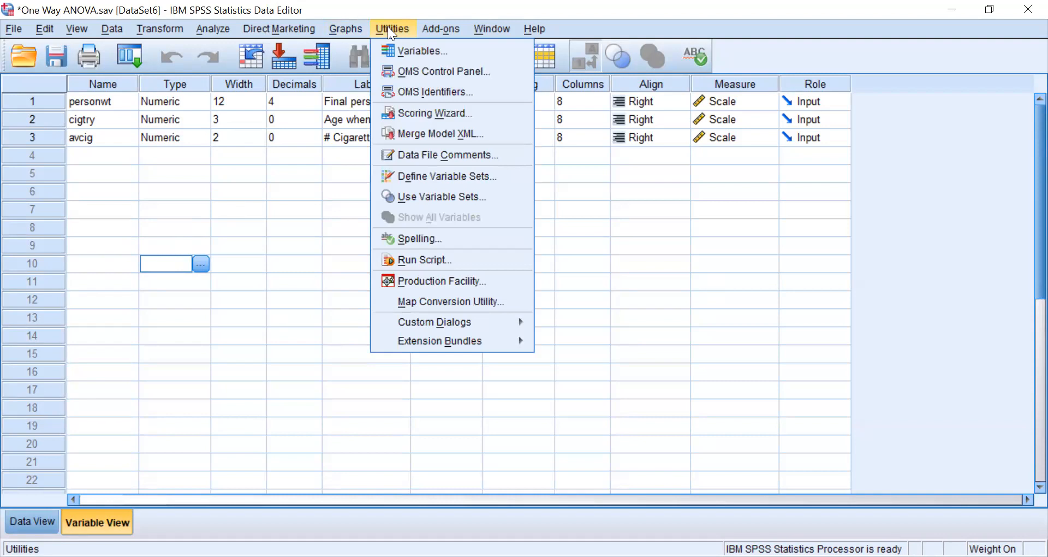
pyautogui.moveTo(443, 32)
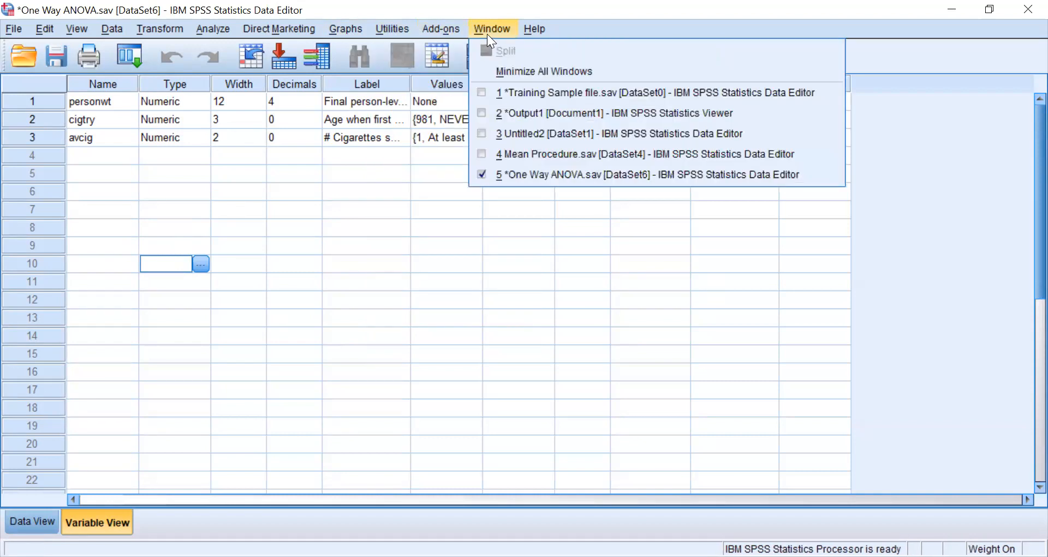
pyautogui.moveTo(525, 34)
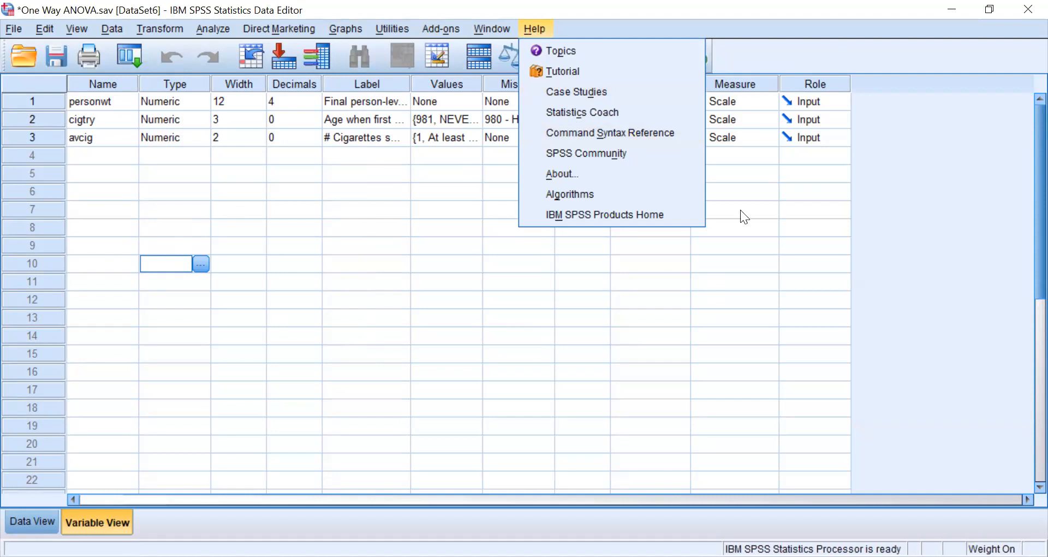
pyautogui.click(538, 30)
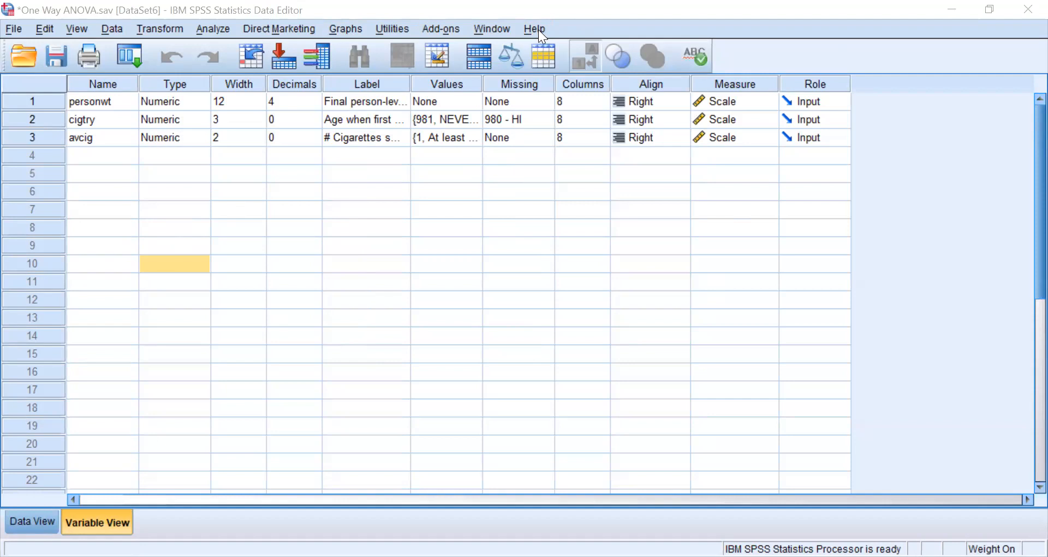
pyautogui.click(538, 29)
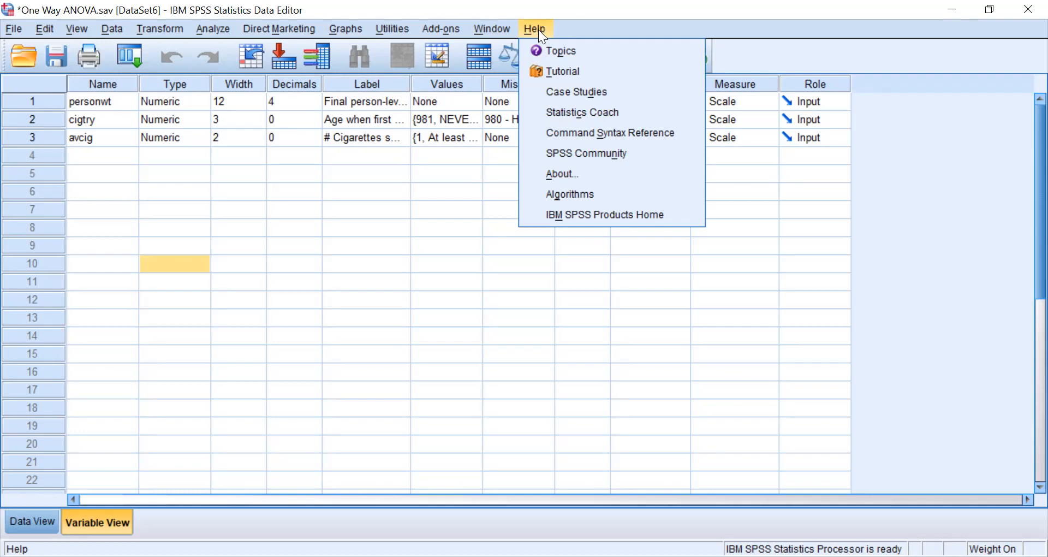
# - Create a new blank dataset and bring its Data Editor window to the front
pyautogui.click(12, 23)
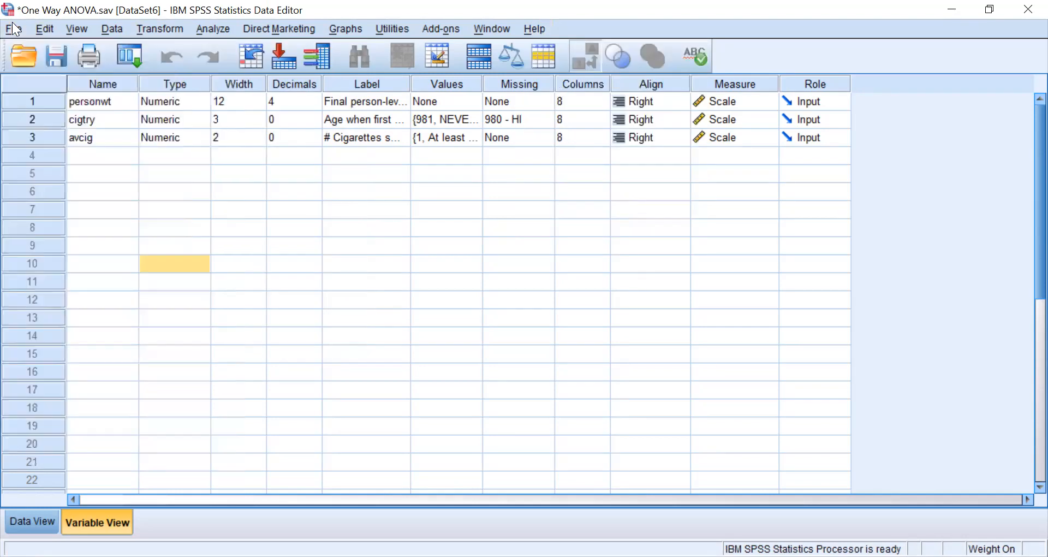
pyautogui.click(10, 33)
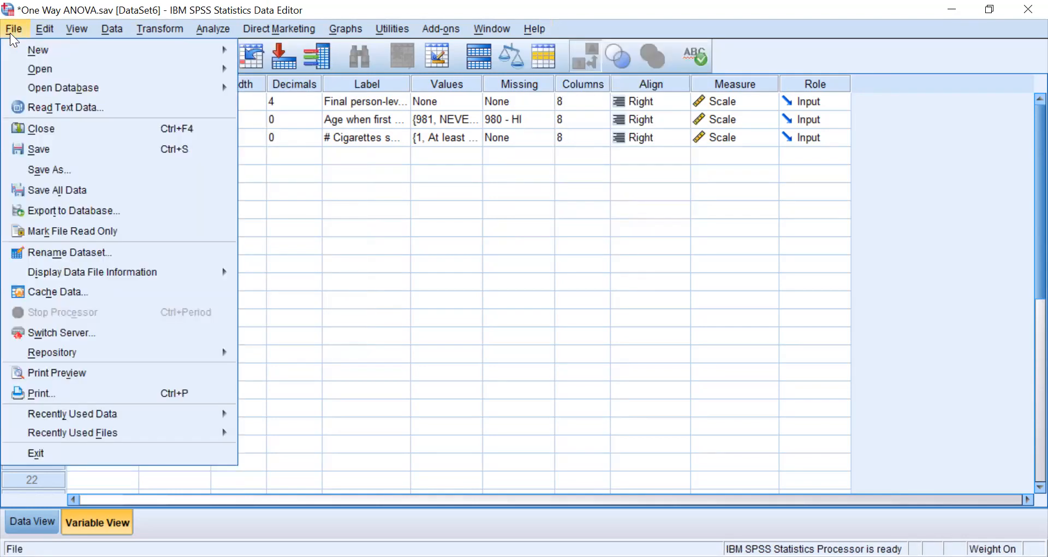
pyautogui.moveTo(81, 55)
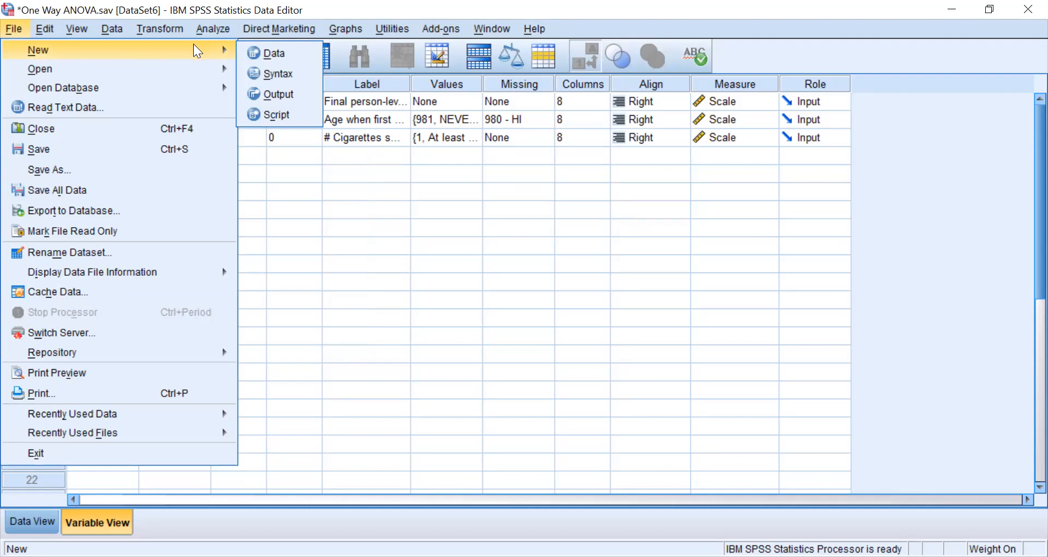
pyautogui.click(265, 54)
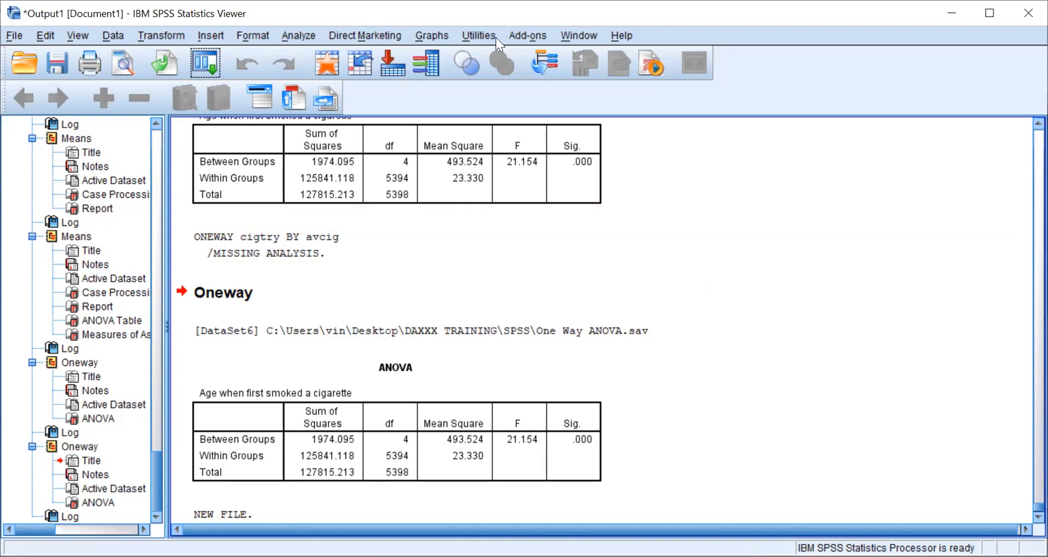
pyautogui.hotkey('alt', 'Tab')
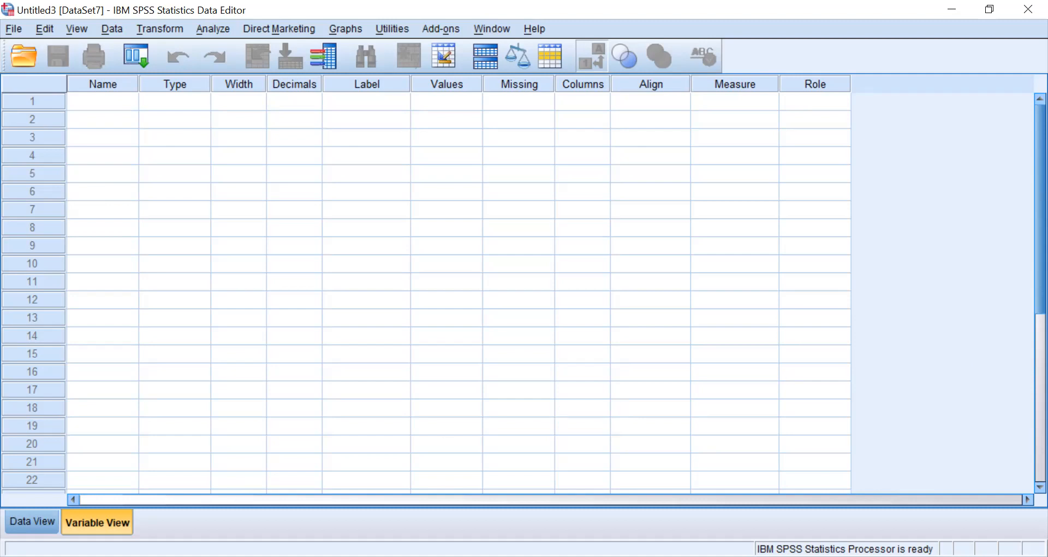
# - Compare the new dataset's Data View and Variable View, finishing in Data View
pyautogui.click(31, 520)
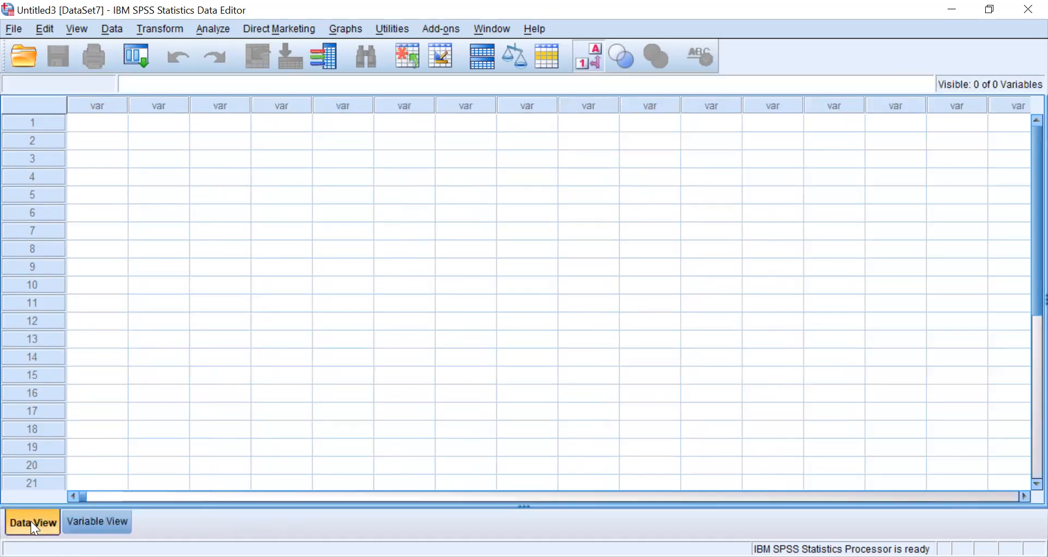
pyautogui.click(107, 522)
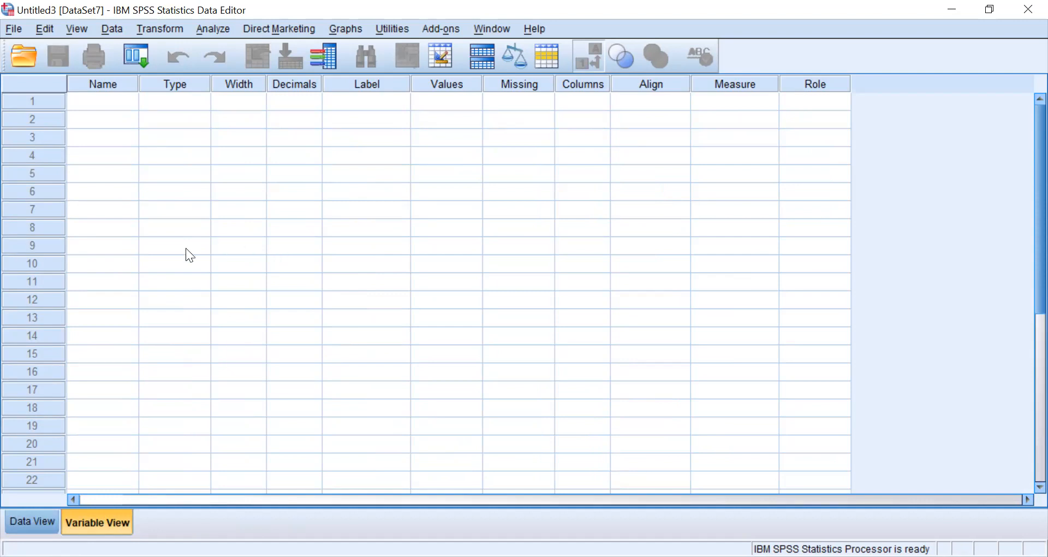
pyautogui.click(31, 521)
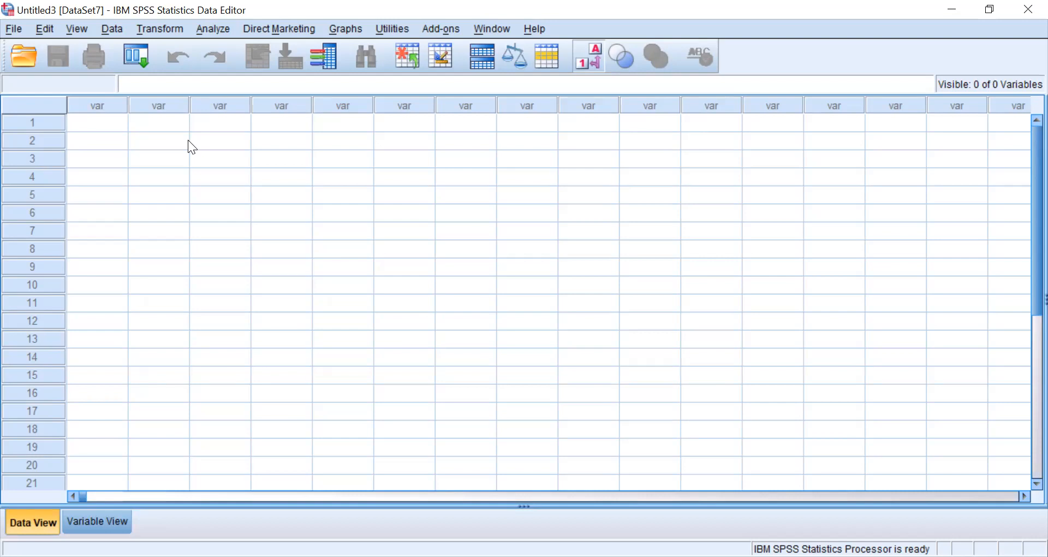
# - Start opening a data file and look through the file types that can be opened
pyautogui.click(12, 30)
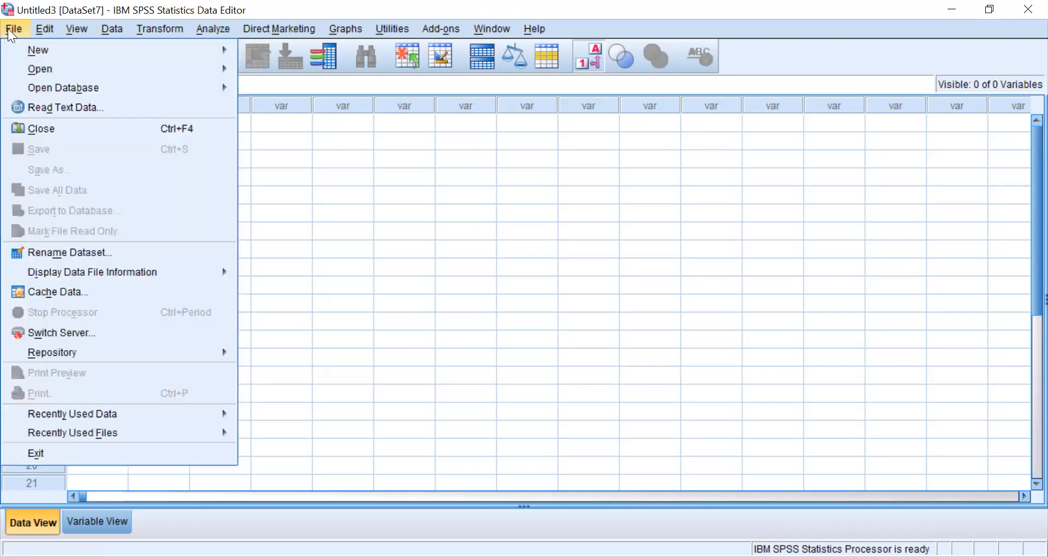
pyautogui.moveTo(72, 89)
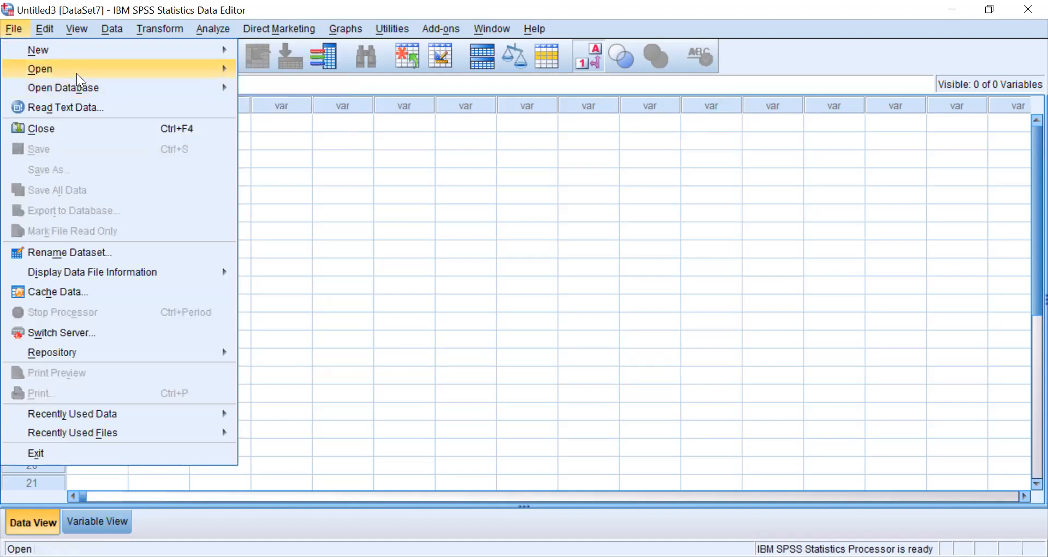
pyautogui.moveTo(77, 72)
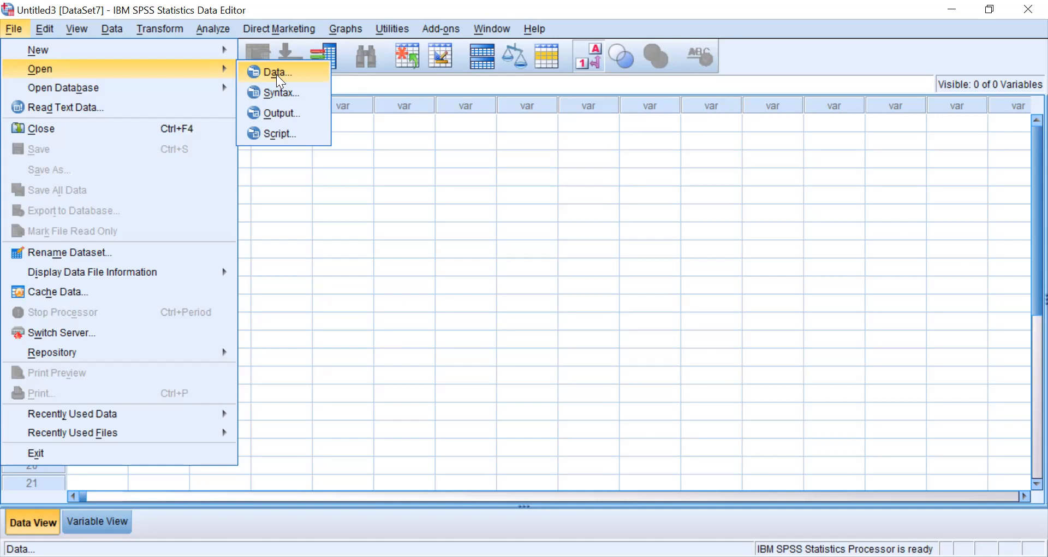
pyautogui.click(276, 73)
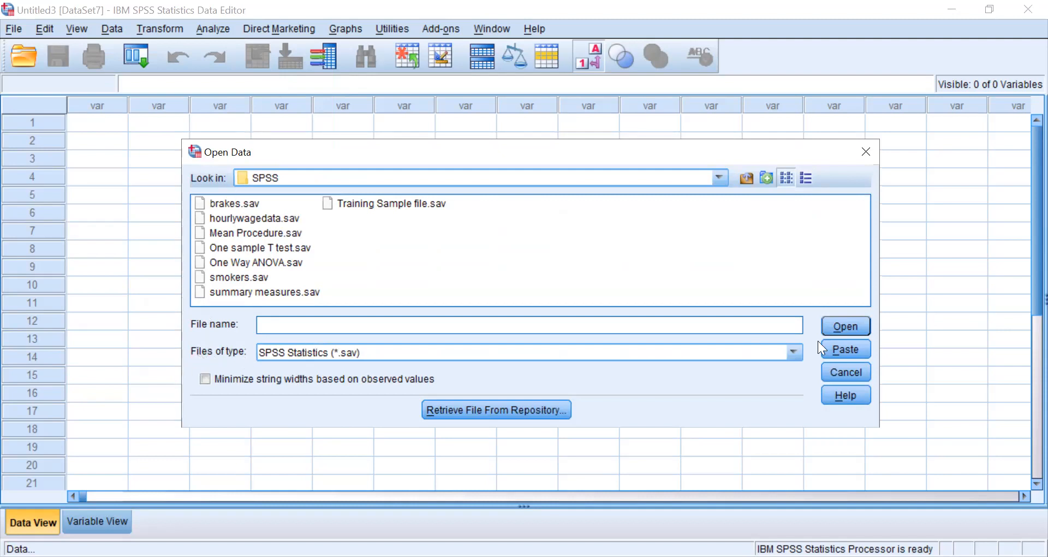
pyautogui.click(795, 352)
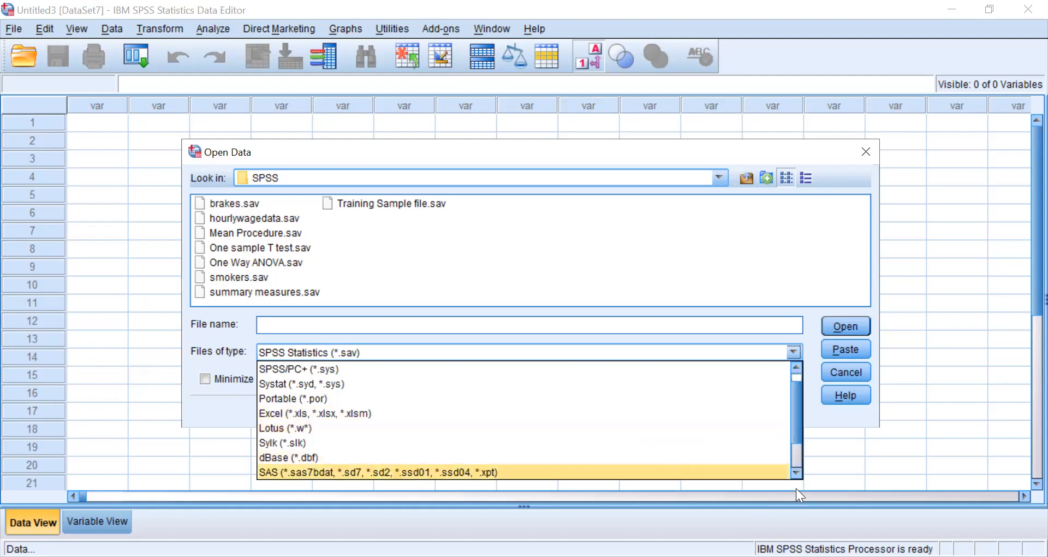
pyautogui.click(796, 472)
pyautogui.click(796, 473)
pyautogui.click(796, 472)
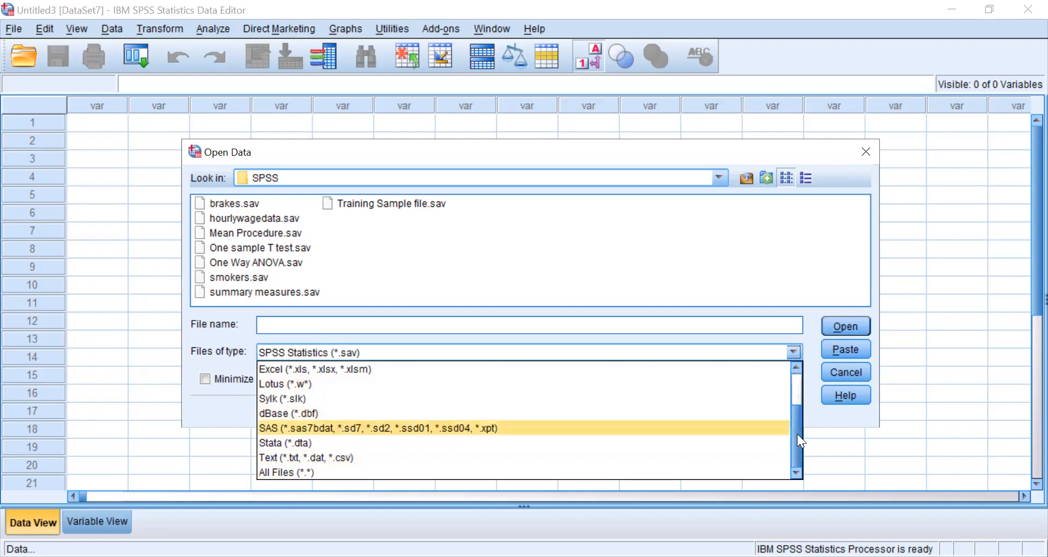
pyautogui.moveTo(797, 434); pyautogui.dragTo(797, 381)
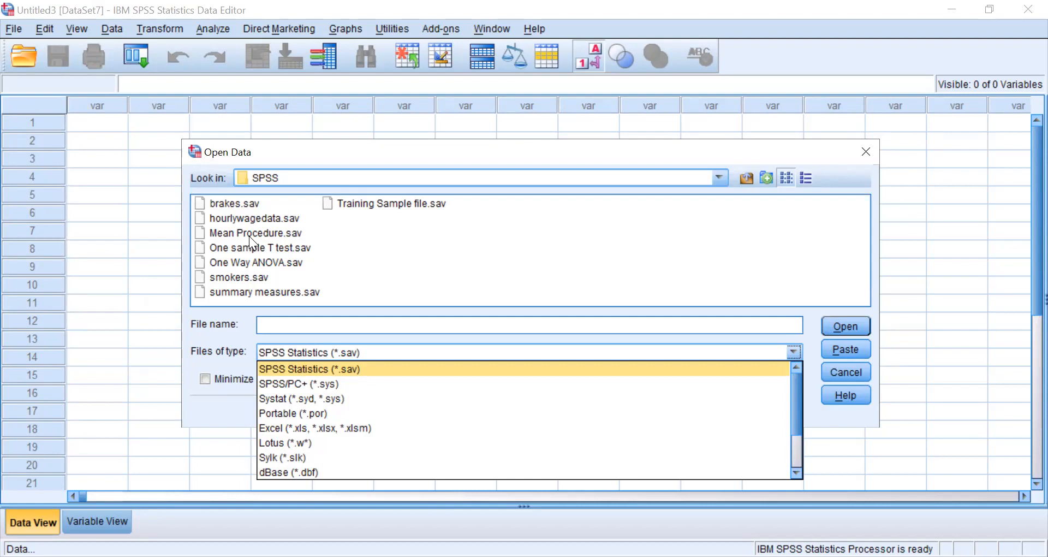
# - Try to open Training Sample file.sav from the SPSS folder
pyautogui.click(372, 203)
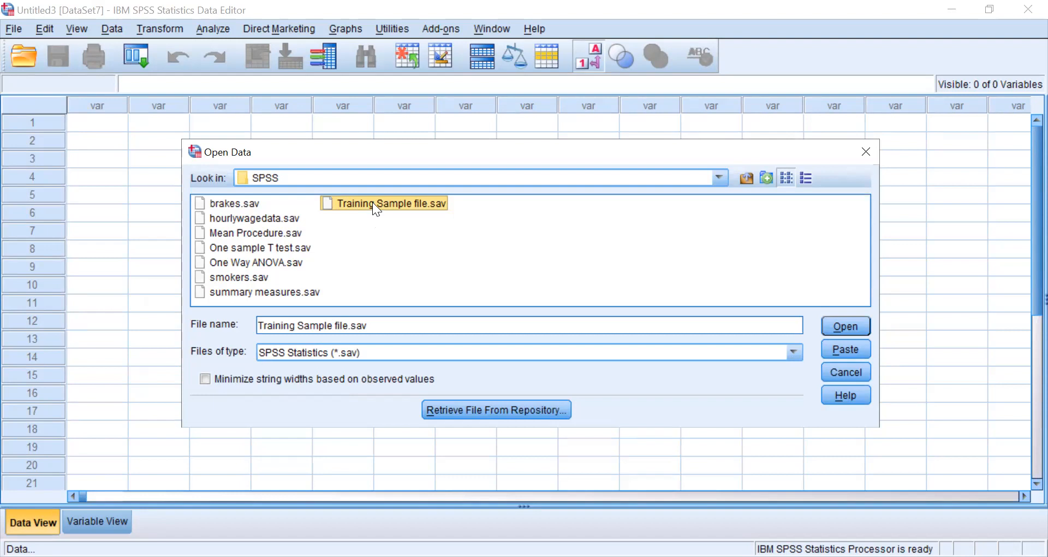
pyautogui.click(372, 201)
pyautogui.click(463, 221)
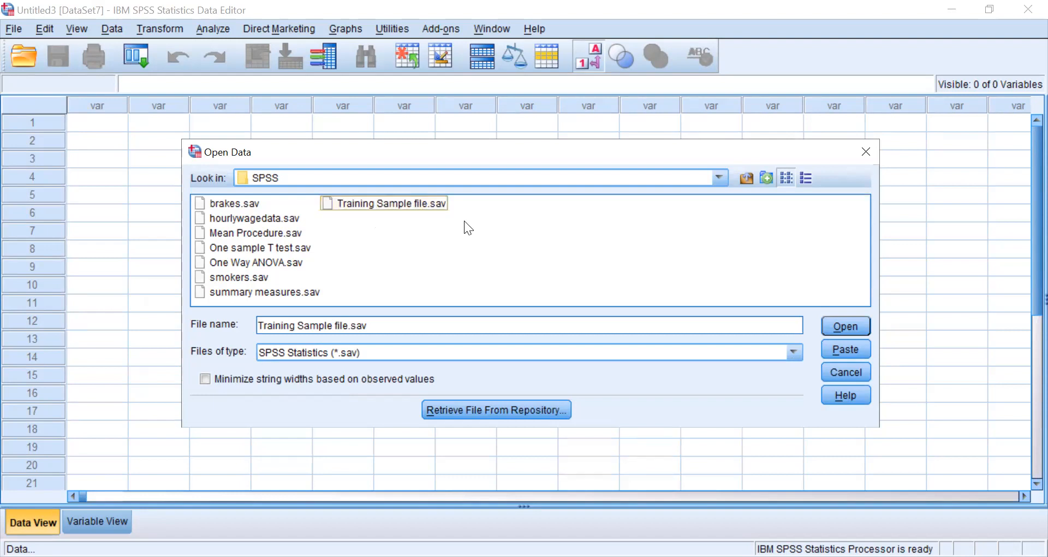
pyautogui.doubleClick(421, 207)
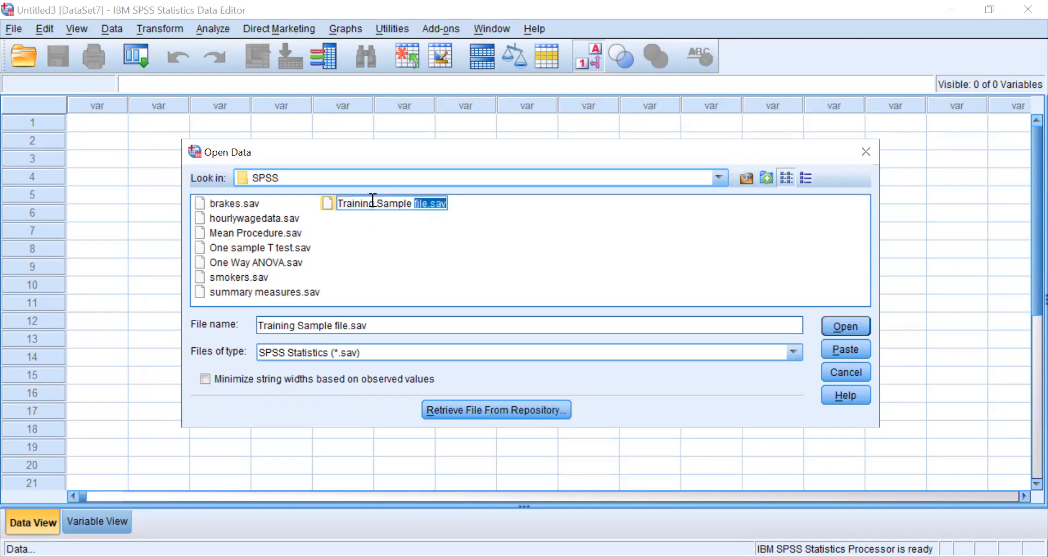
pyautogui.click(440, 238)
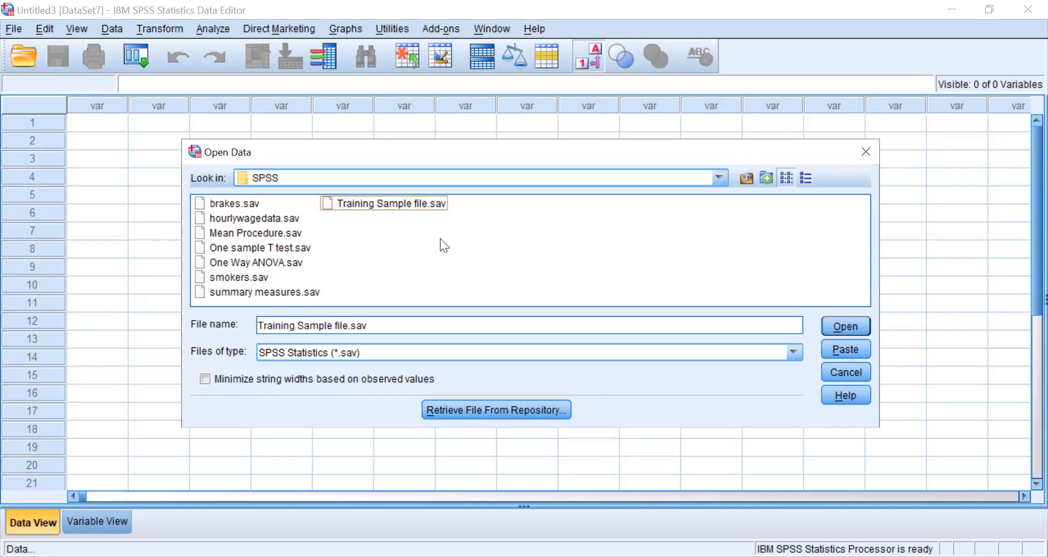
pyautogui.doubleClick(324, 202)
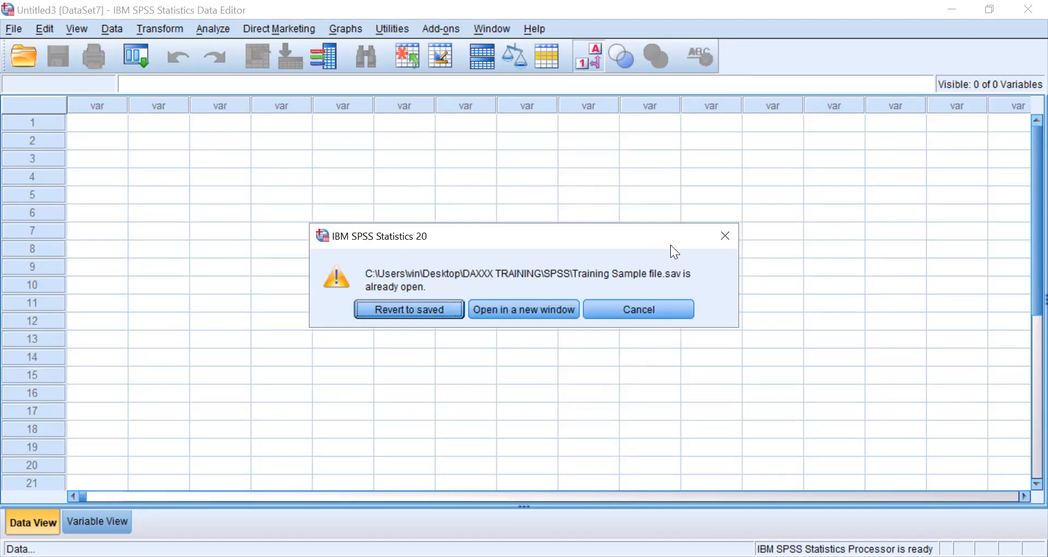
pyautogui.click(659, 311)
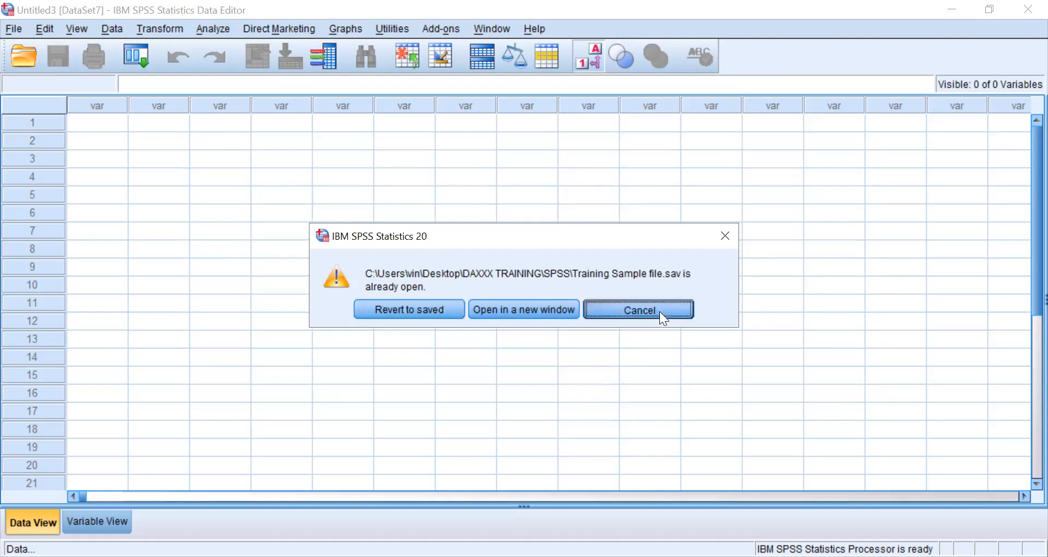
# - Open the data file Mean Procedure.sav from the SPSS folder in a new window
pyautogui.click(6, 30)
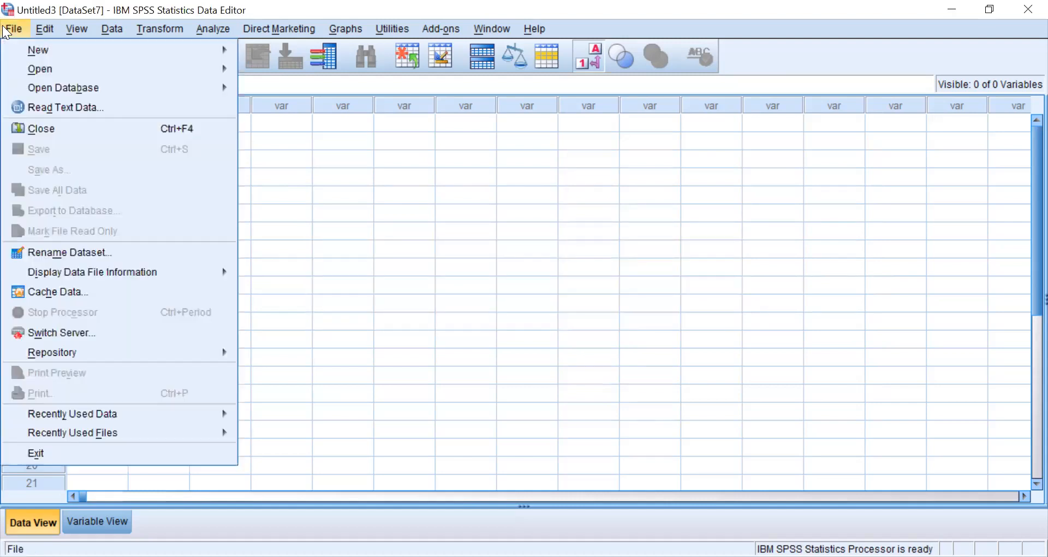
pyautogui.moveTo(167, 66)
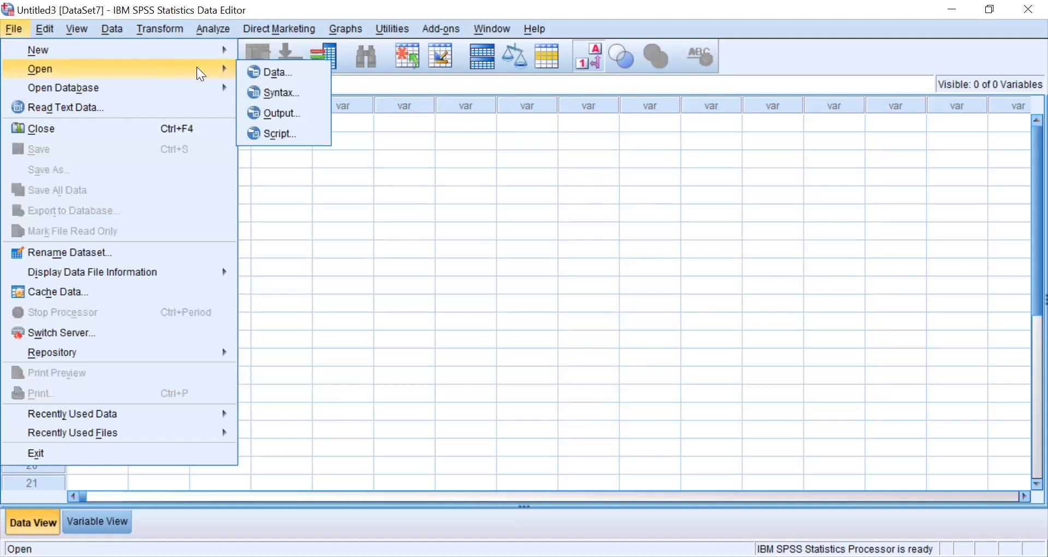
pyautogui.click(284, 71)
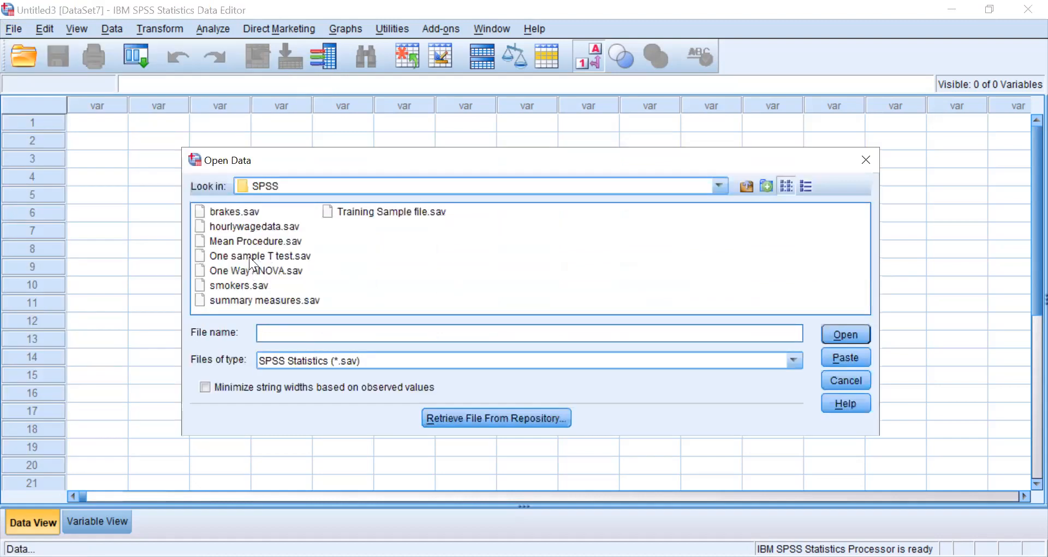
pyautogui.click(254, 241)
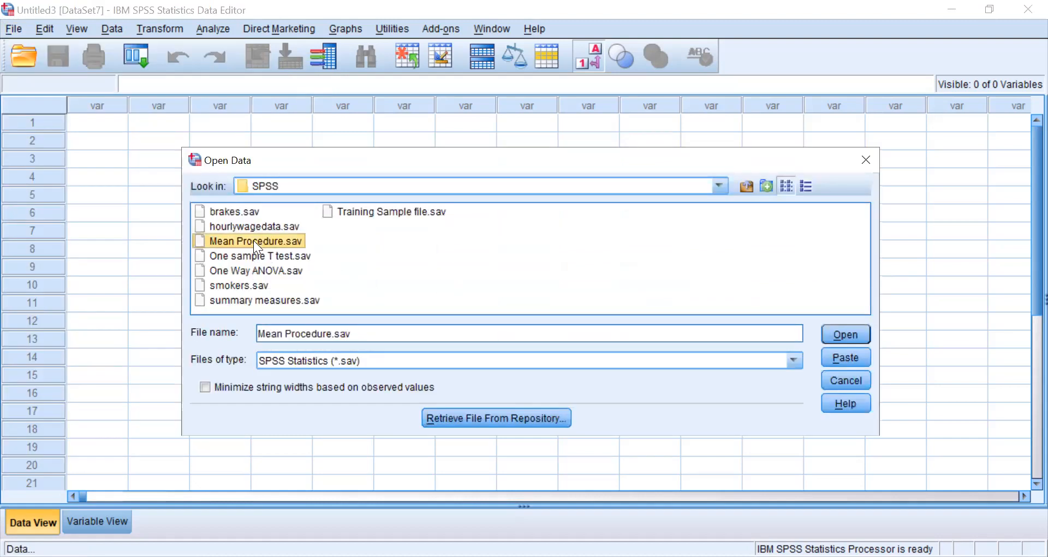
pyautogui.doubleClick(253, 240)
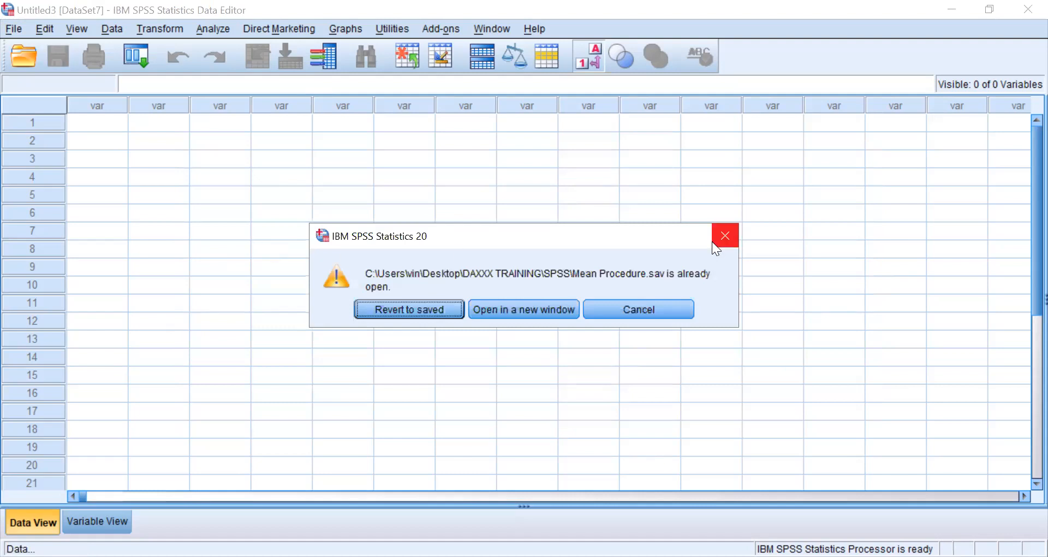
pyautogui.click(545, 314)
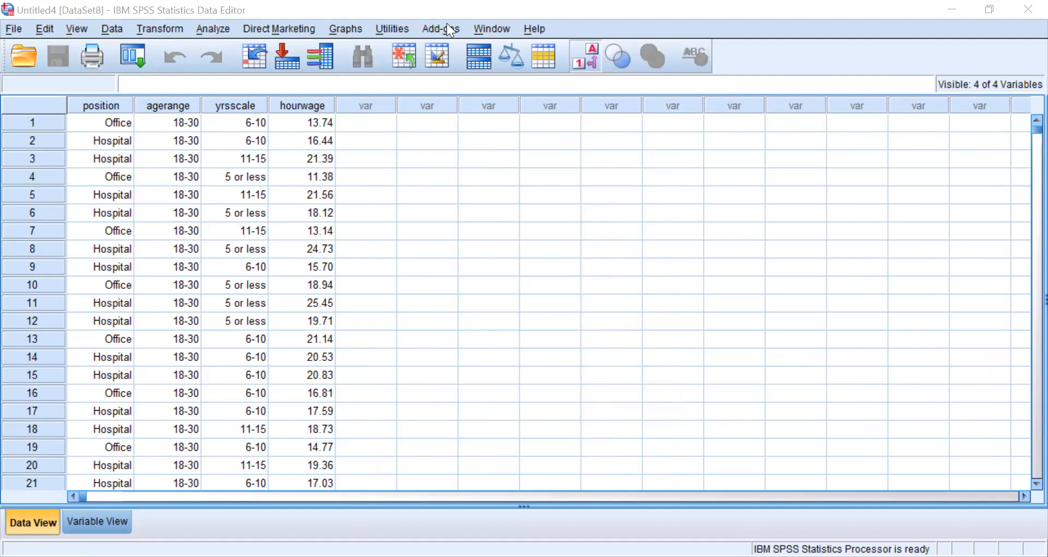
# - Return to the empty Untitled3 dataset and switch it to Variable View
pyautogui.click(563, 194)
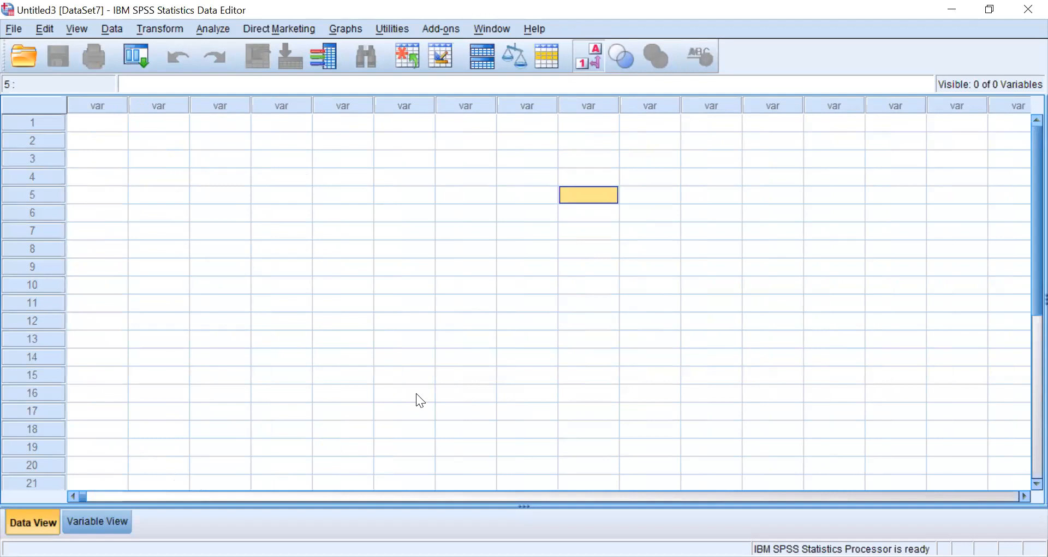
pyautogui.click(92, 521)
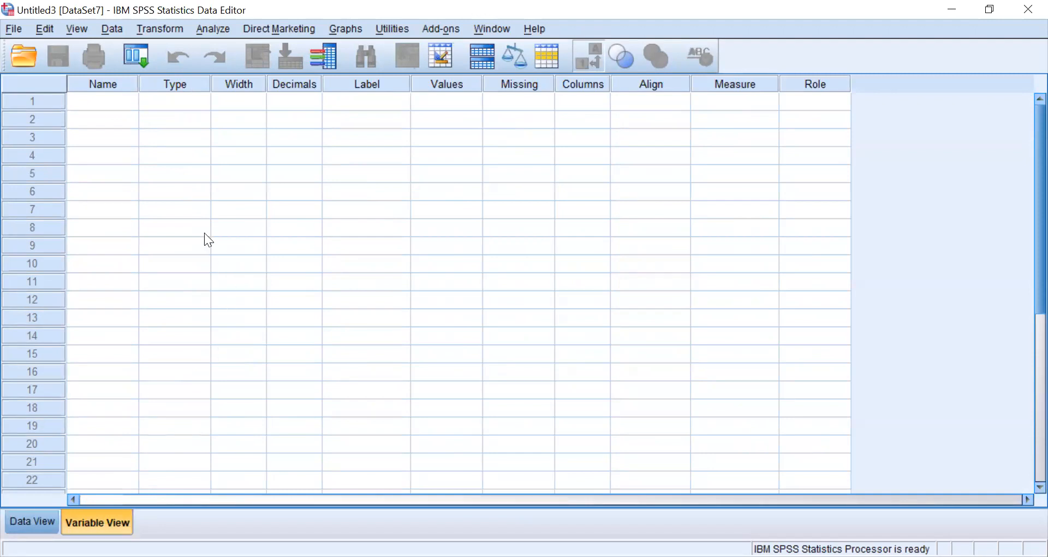
# - Define a variable named Age in the first row of the empty variable list
pyautogui.click(109, 110)
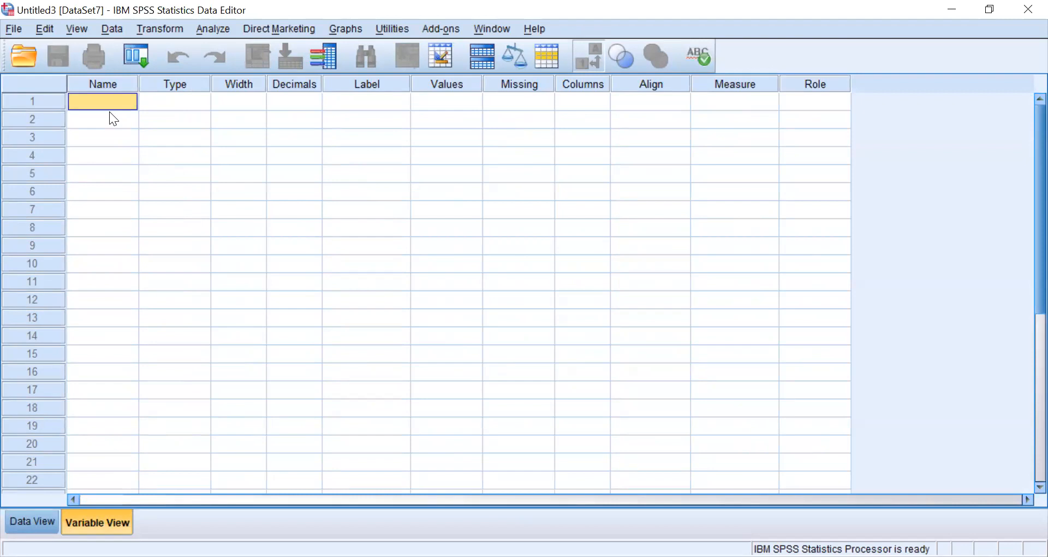
pyautogui.doubleClick(109, 110)
pyautogui.write('Age')
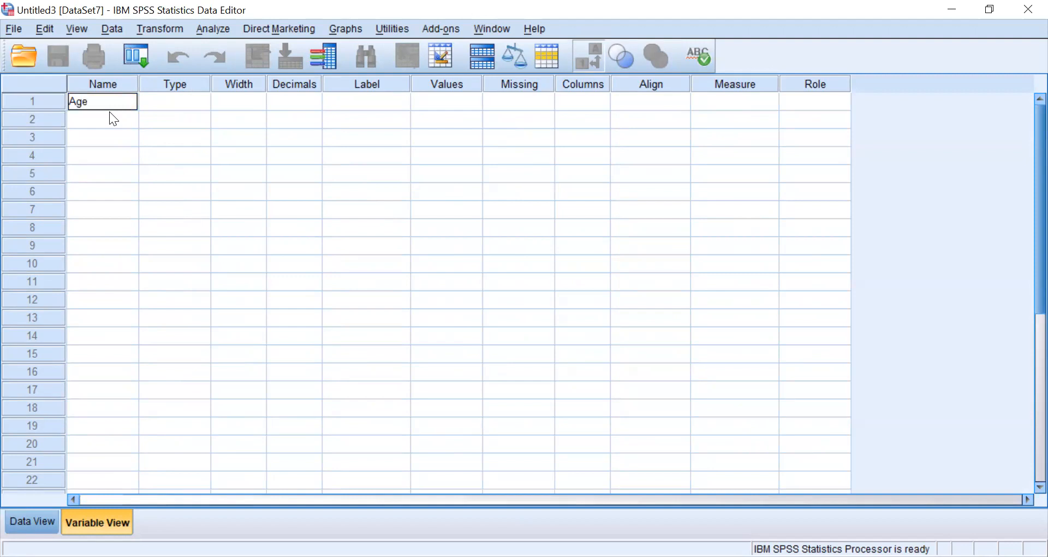
pyautogui.press('Return')
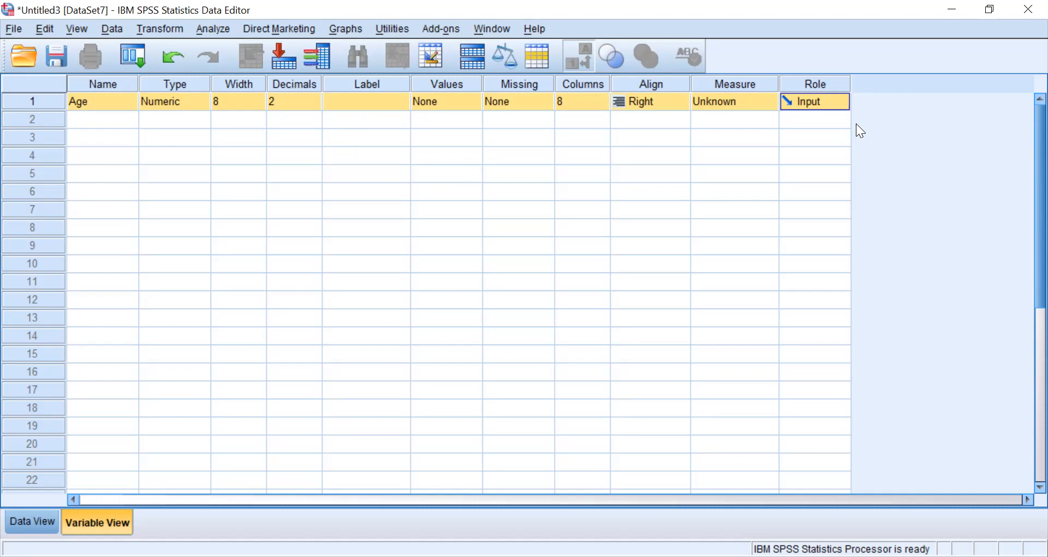
# - Add a second variable named Income below Age
pyautogui.click(102, 121)
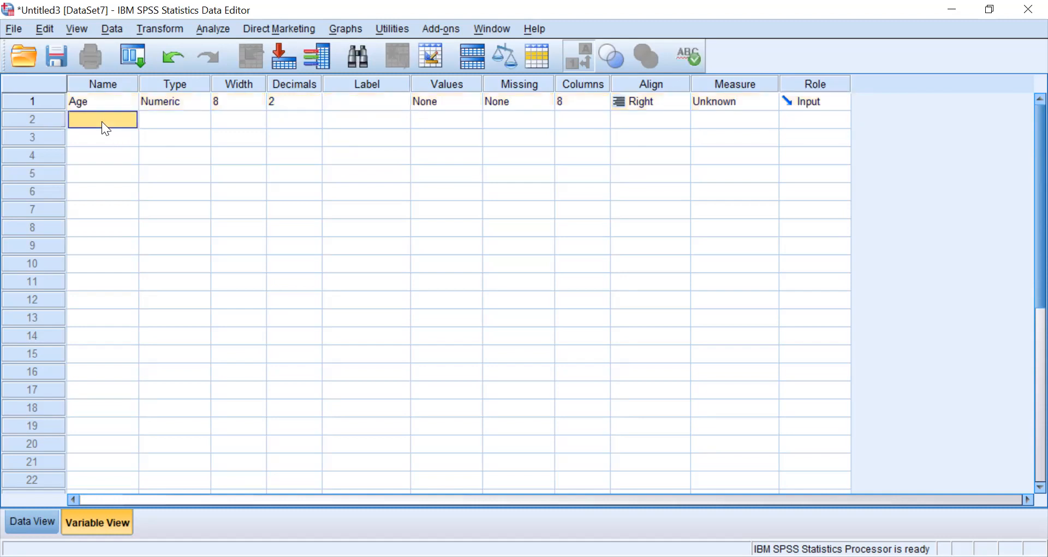
pyautogui.click(102, 121)
pyautogui.write('Income')
pyautogui.press('Return')
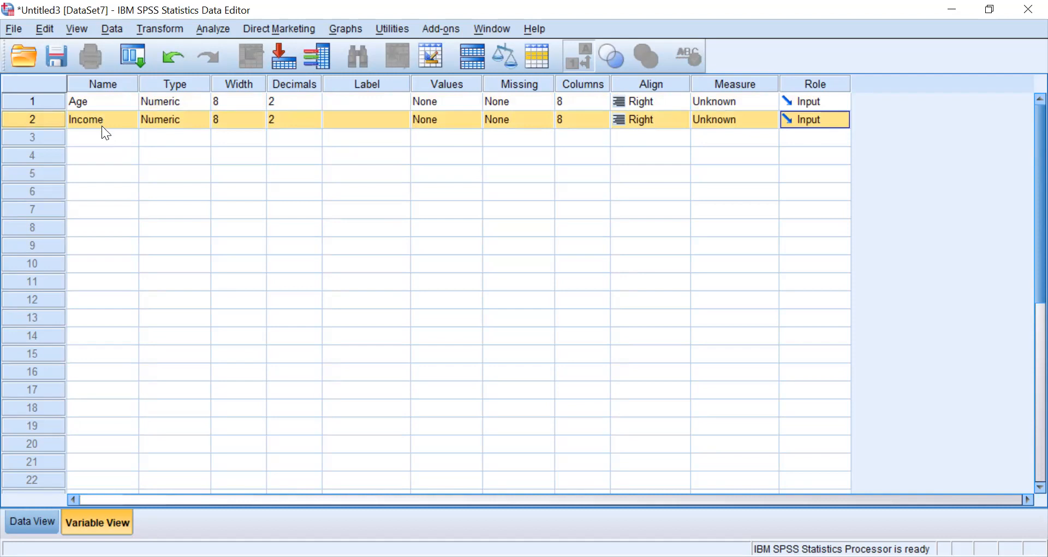
# - Add a third variable named Marital below Income
pyautogui.click(100, 137)
pyautogui.write('M')
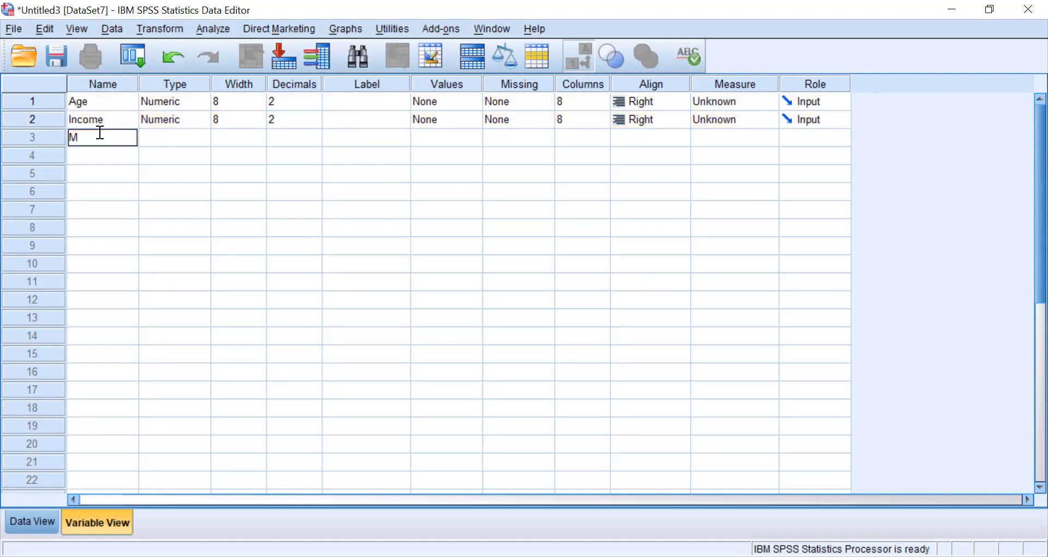
pyautogui.write('arital')
pyautogui.press('Return')
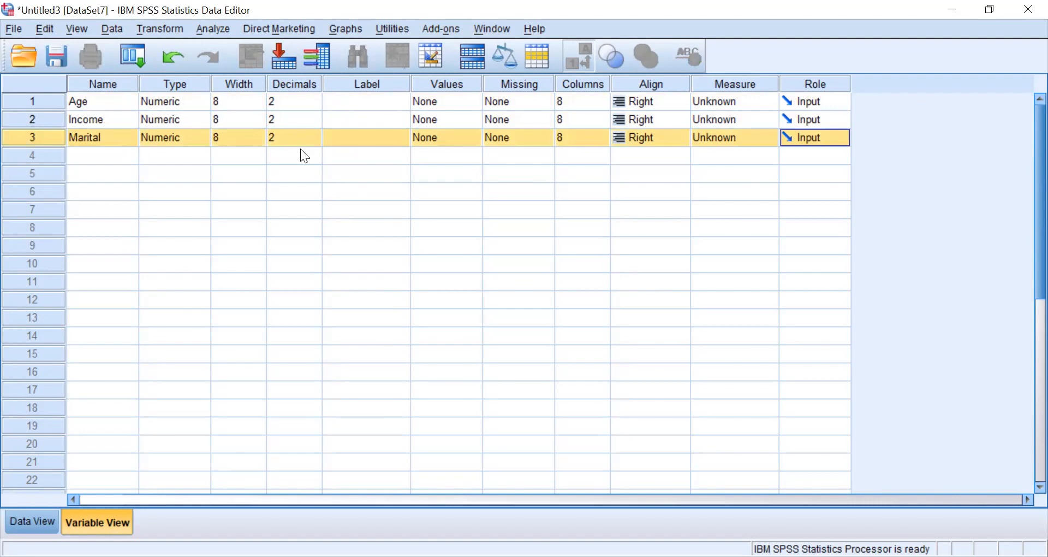
# - Add a fourth variable named Sex below Marital
pyautogui.click(80, 154)
pyautogui.click(80, 155)
pyautogui.write('Sex')
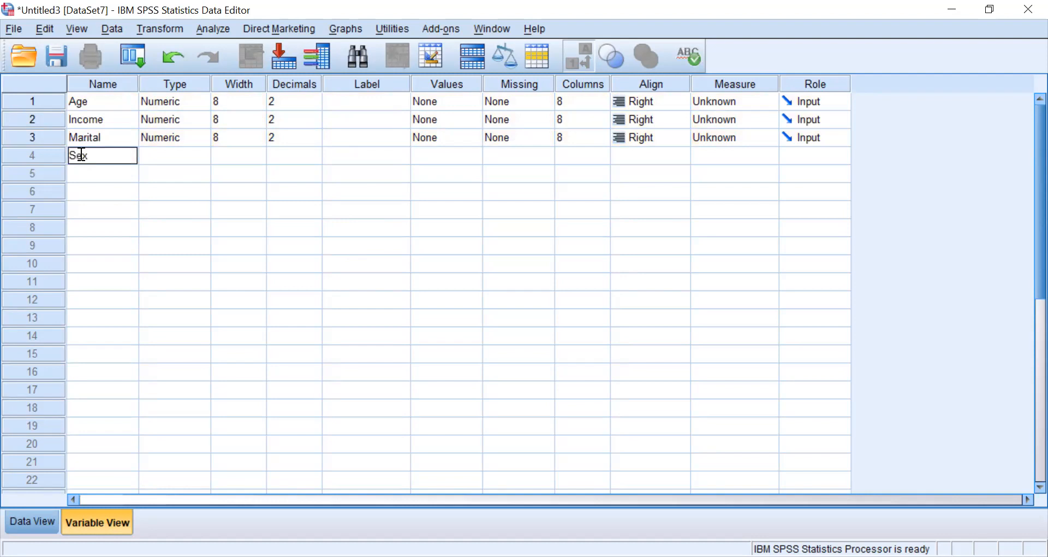
pyautogui.press('Return')
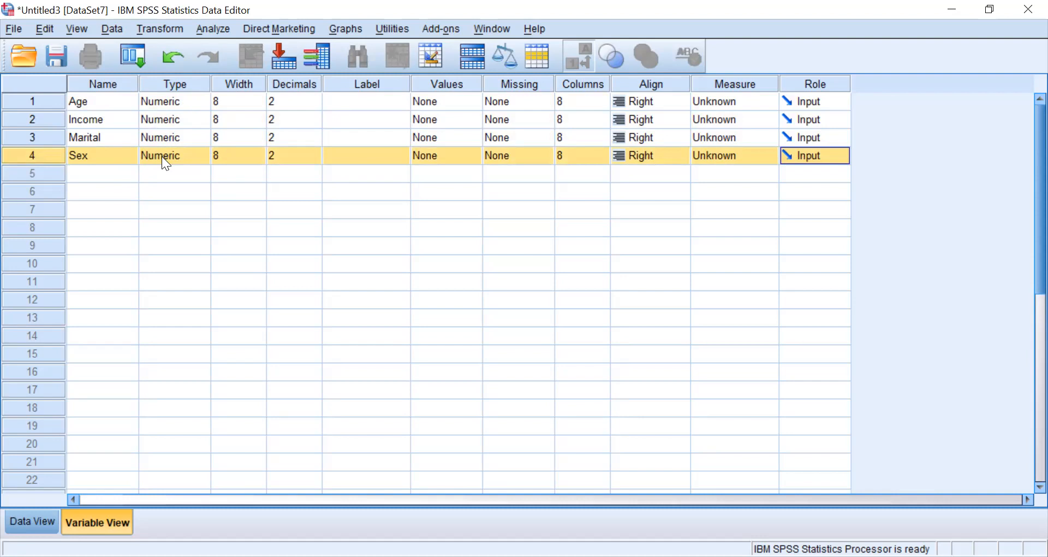
pyautogui.click(201, 160)
pyautogui.click(202, 161)
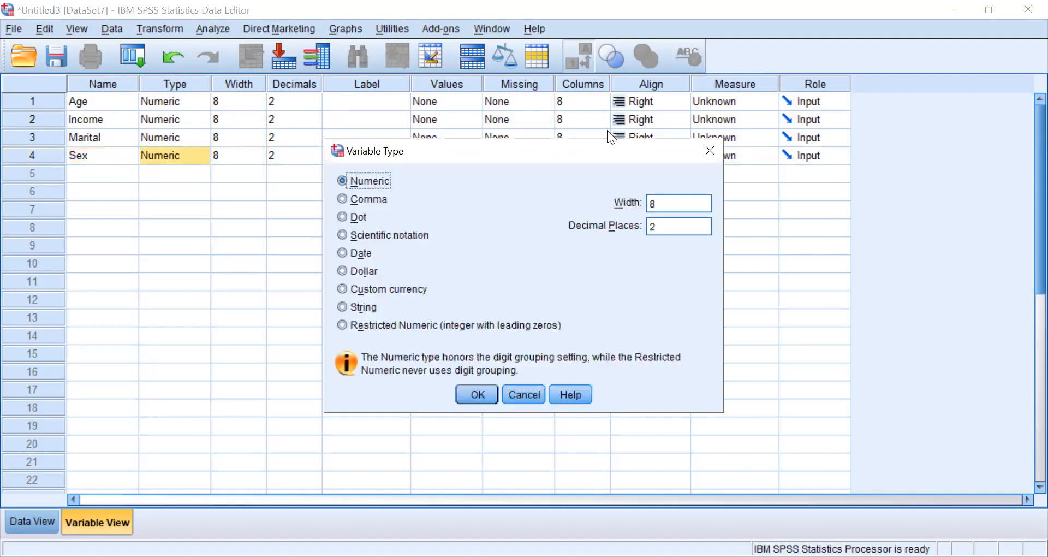
pyautogui.click(709, 151)
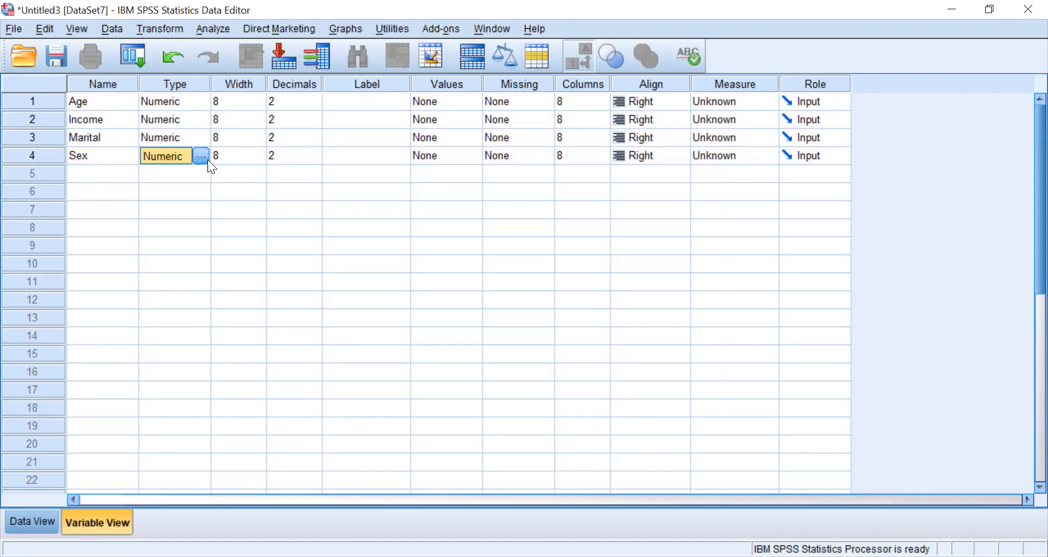
pyautogui.click(194, 198)
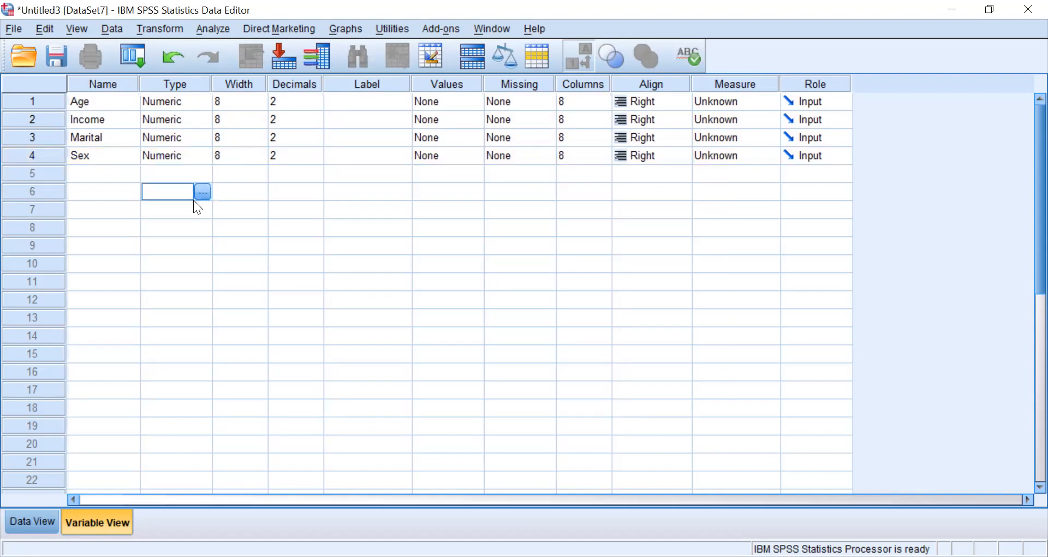
# - Change the Sex variable's type to String with a length of 8 characters
pyautogui.click(204, 155)
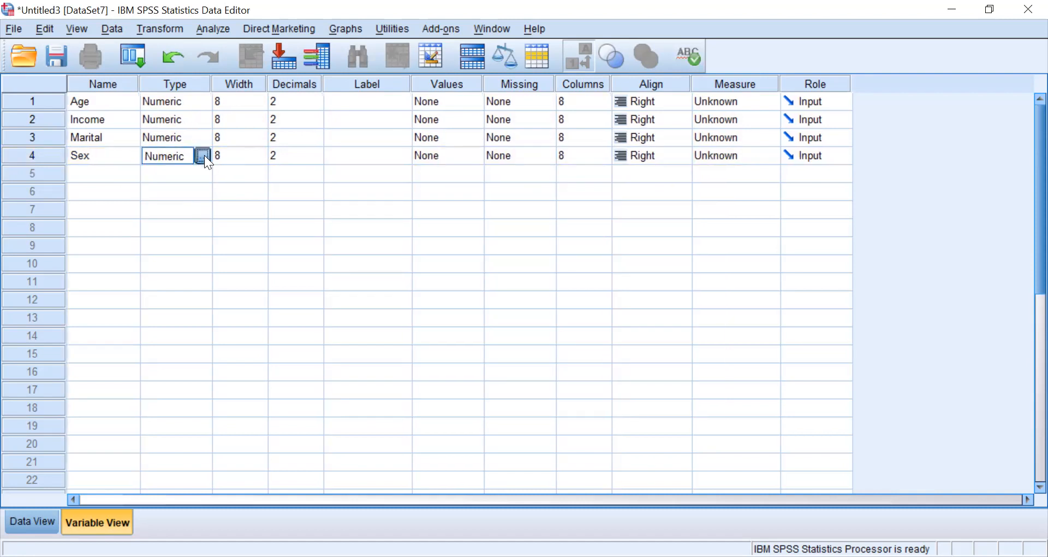
pyautogui.click(205, 155)
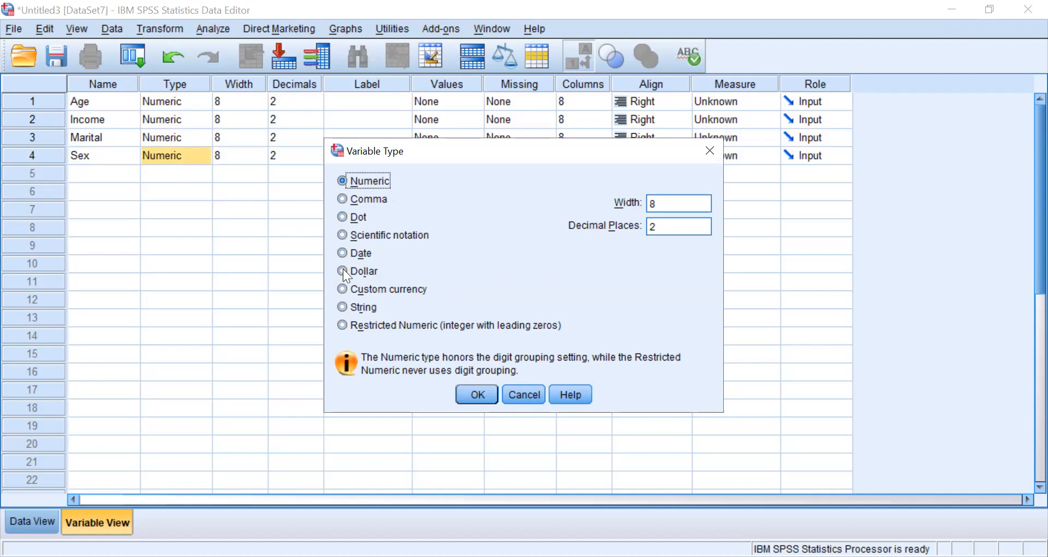
pyautogui.click(344, 307)
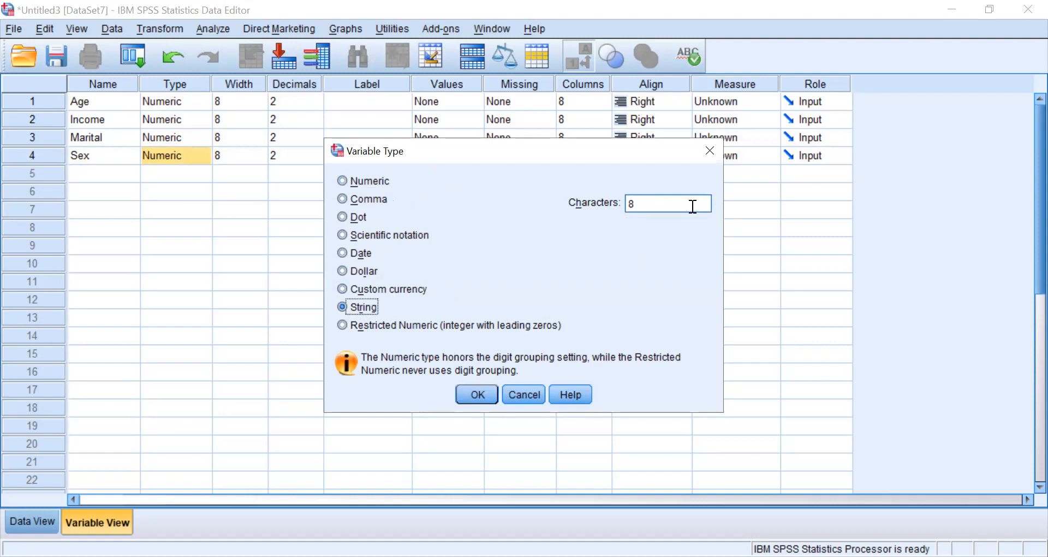
pyautogui.click(652, 203)
pyautogui.press('BackSpace')
pyautogui.write('30')
pyautogui.press('BackSpace')
pyautogui.press('BackSpace')
pyautogui.write('8')
pyautogui.click(897, 271)
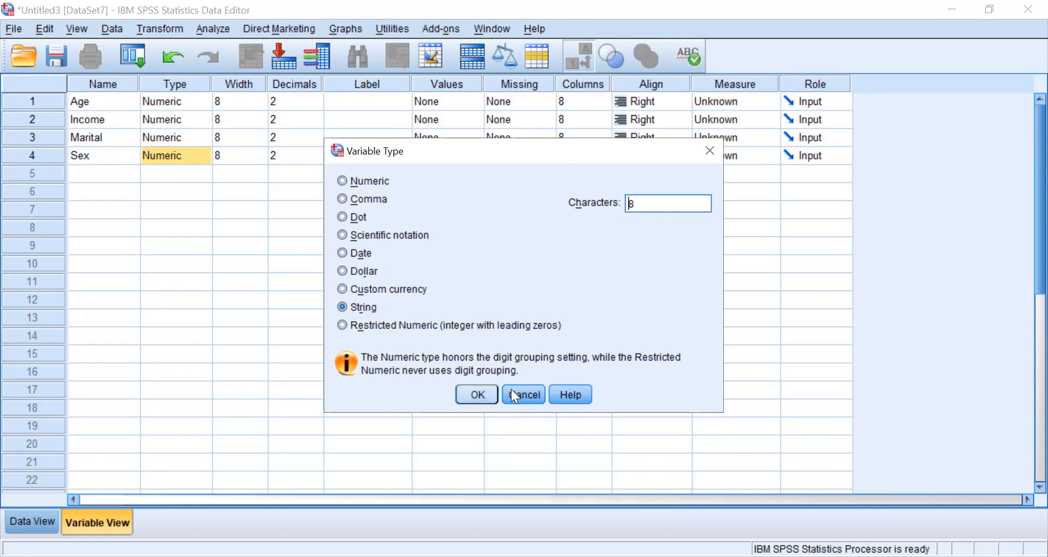
pyautogui.click(477, 398)
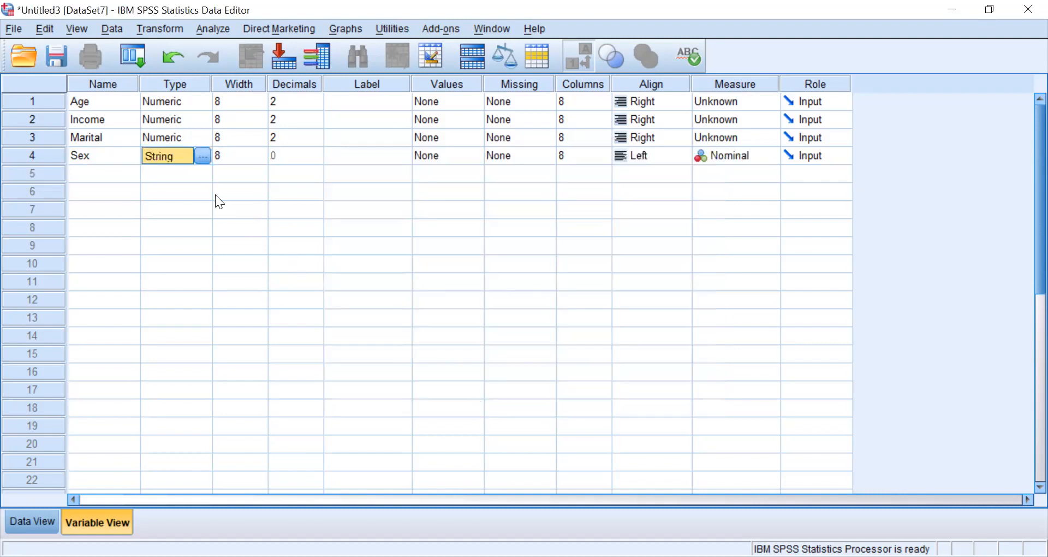
# - Switch to Data View and enter 29 as the Age of the first case
pyautogui.click(44, 525)
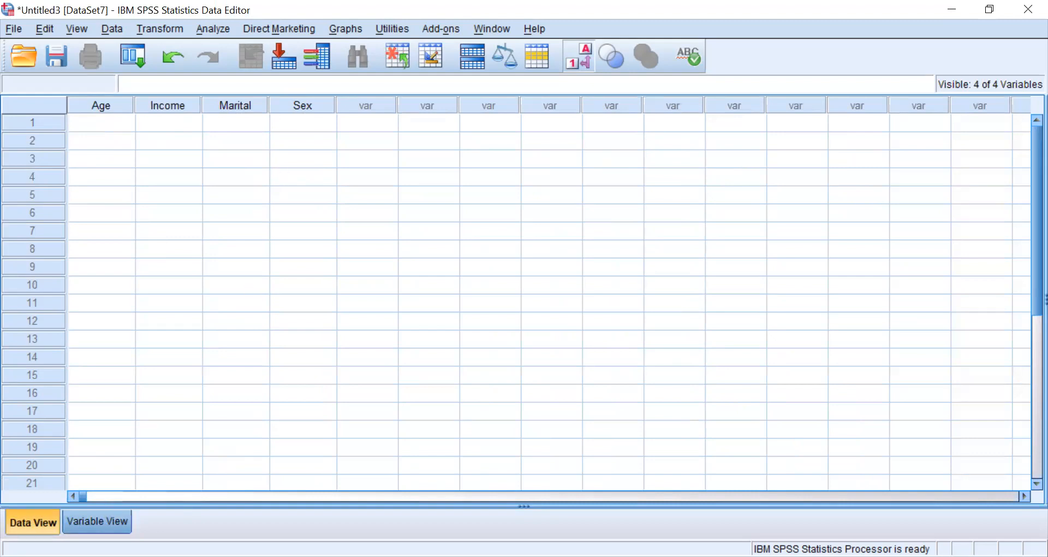
pyautogui.click(97, 521)
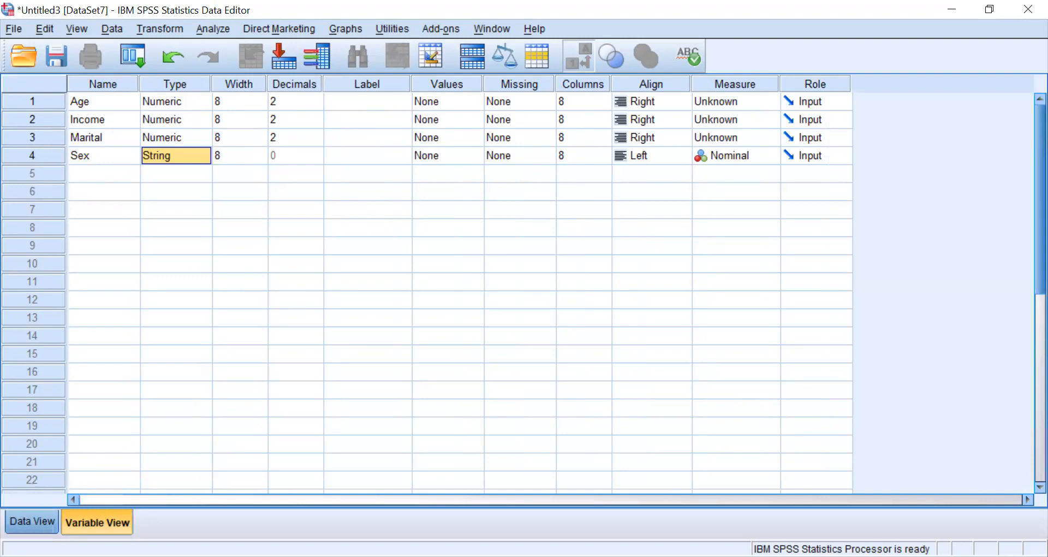
pyautogui.click(31, 522)
pyautogui.click(108, 124)
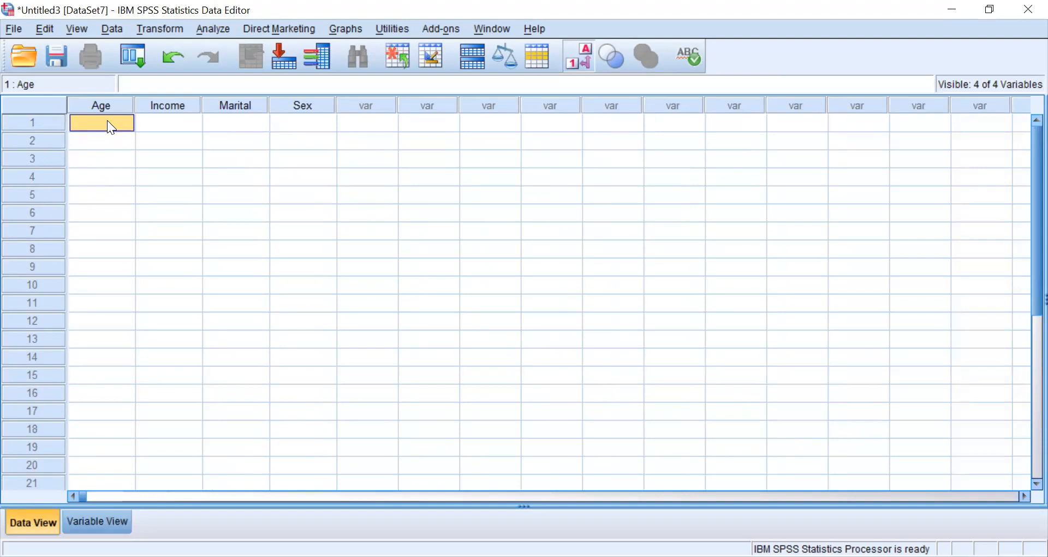
pyautogui.write('29')
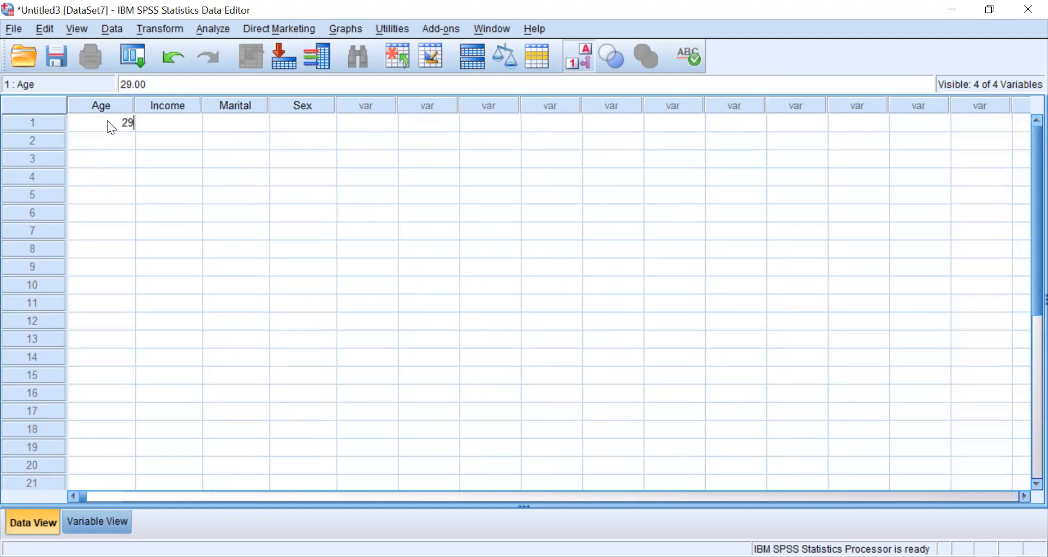
pyautogui.press('Return')
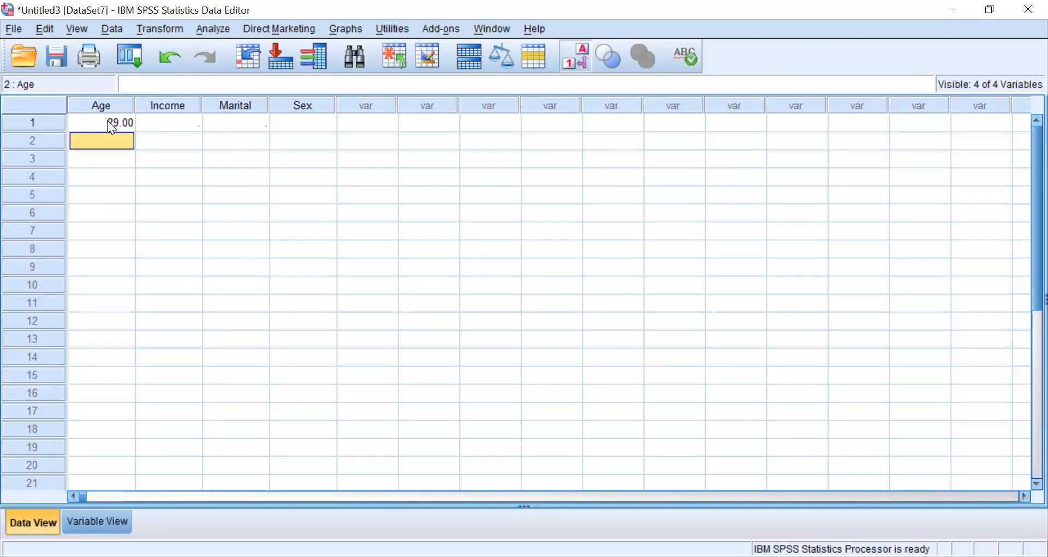
# - Enter 53 as the Age of the second case and clear that cell again
pyautogui.write('53')
pyautogui.press('Return')
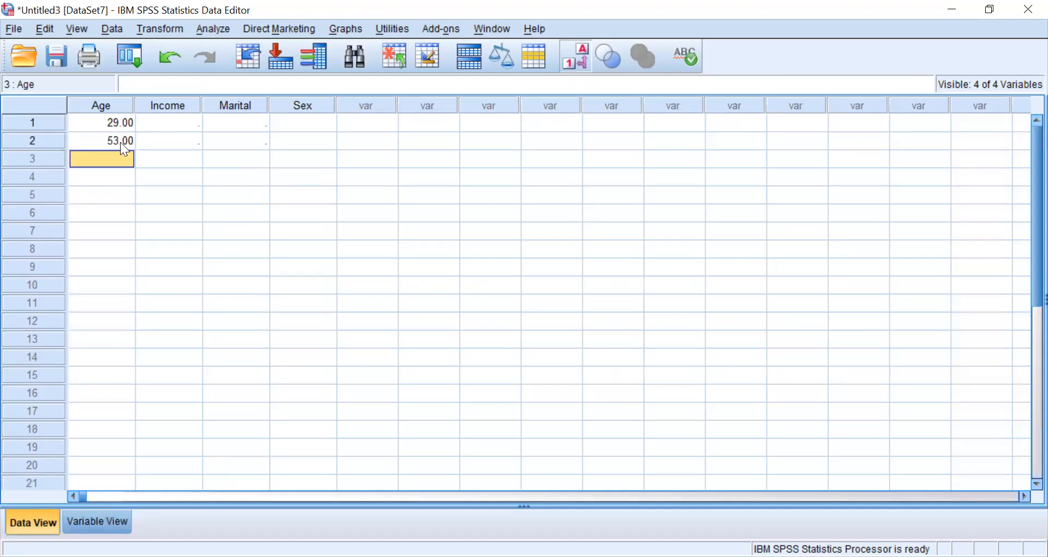
pyautogui.click(121, 142)
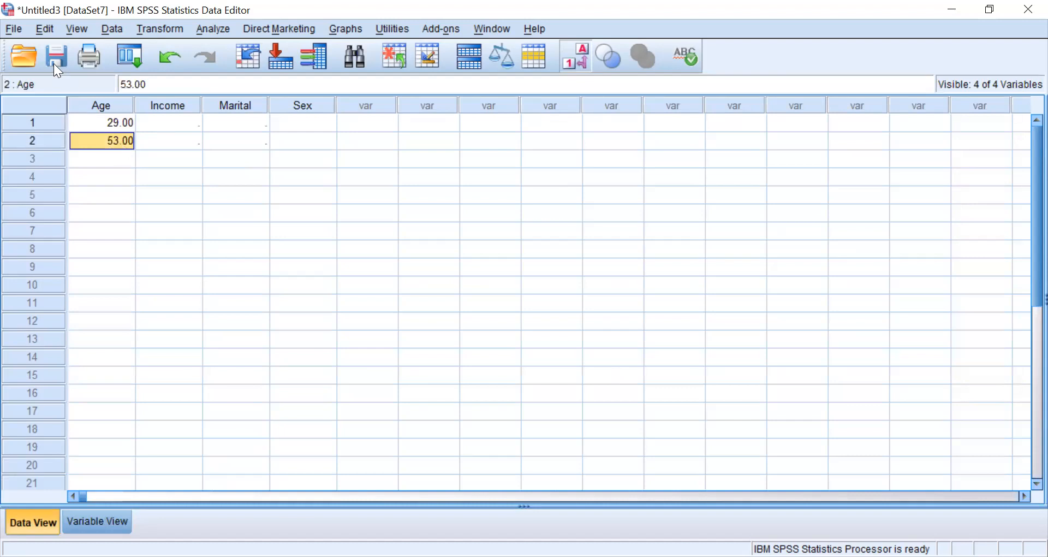
pyautogui.click(48, 32)
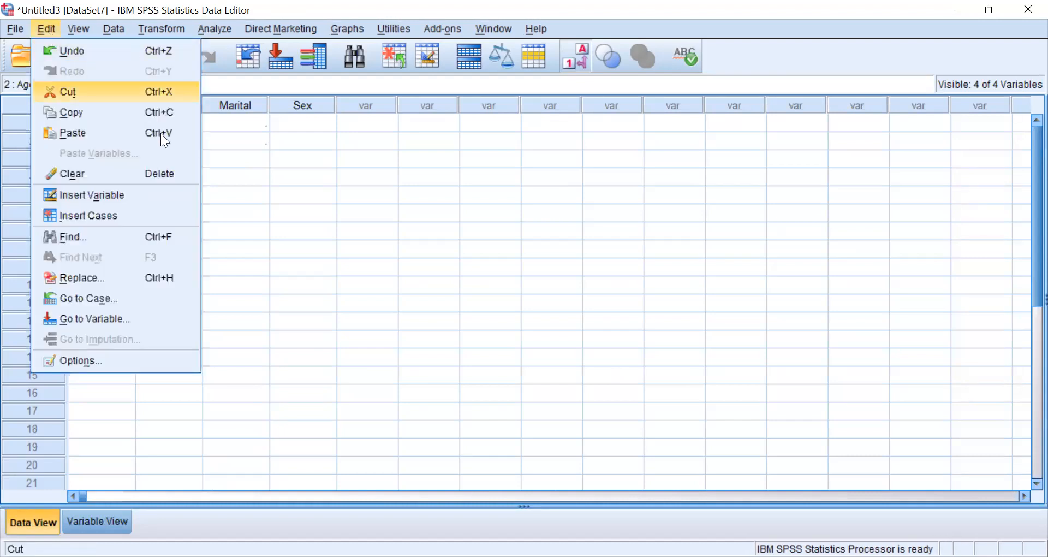
pyautogui.click(110, 170)
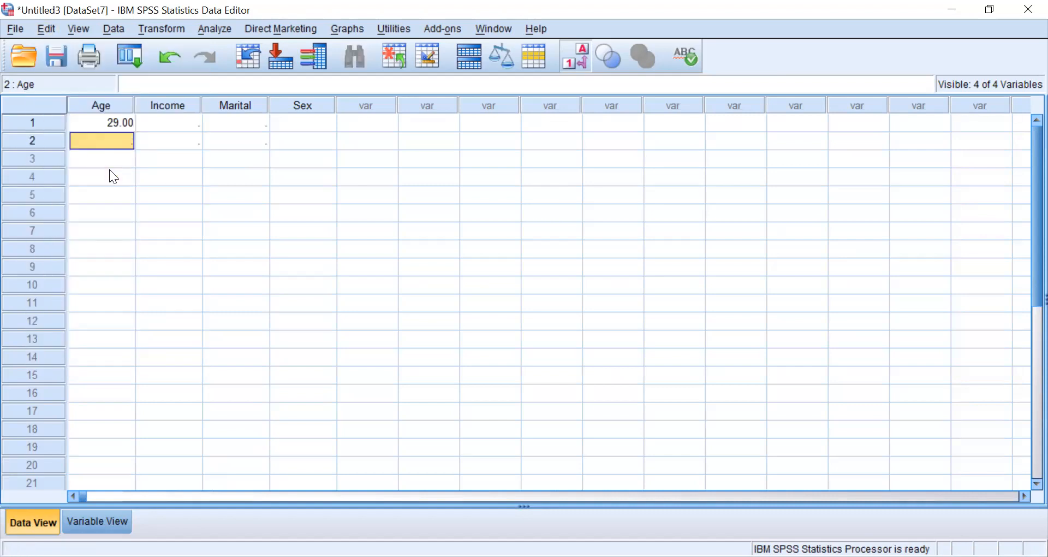
# - Complete the first case with an Income of 120000 and a Marital value of 0
pyautogui.click(122, 128)
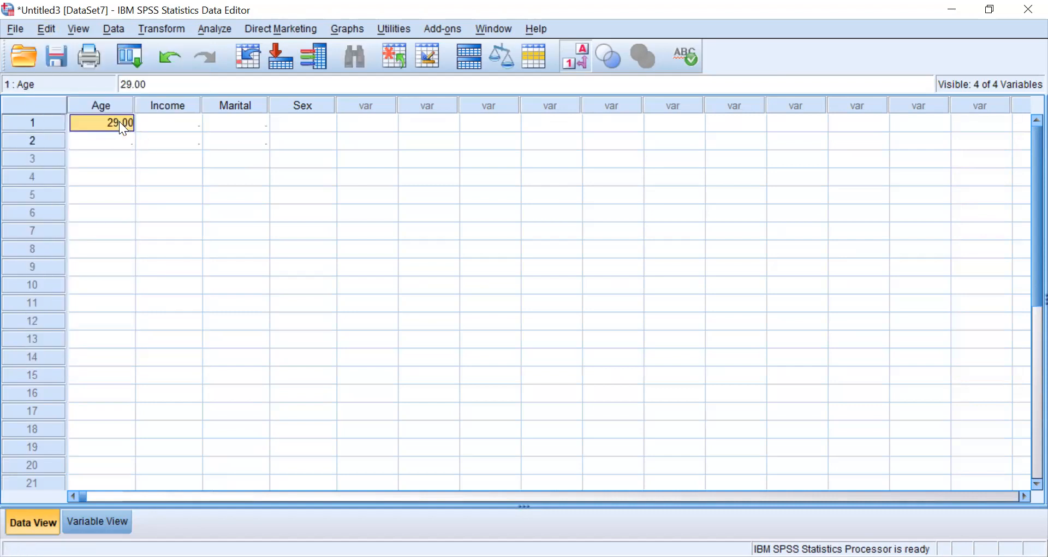
pyautogui.press('Tab')
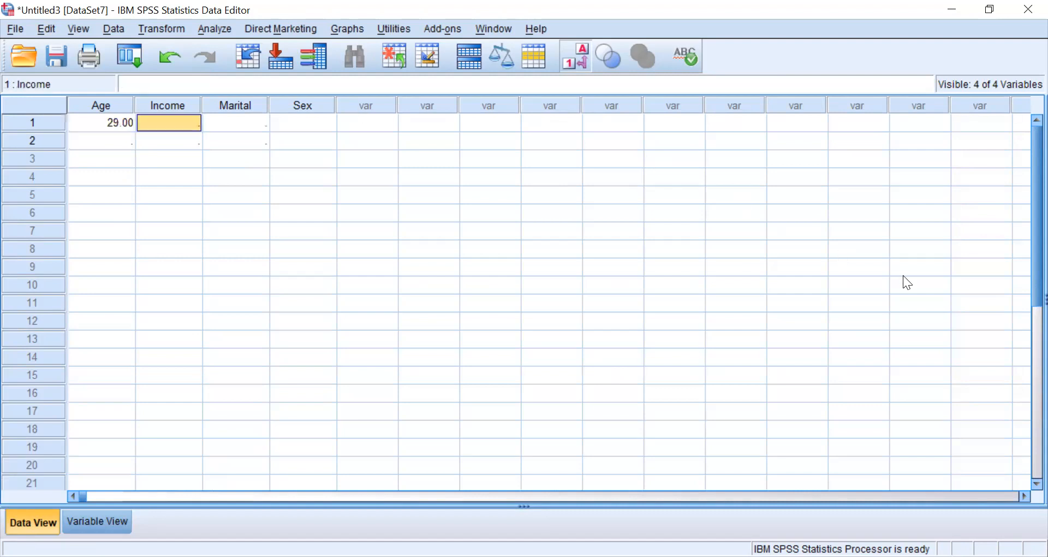
pyautogui.click(175, 123)
pyautogui.write('120')
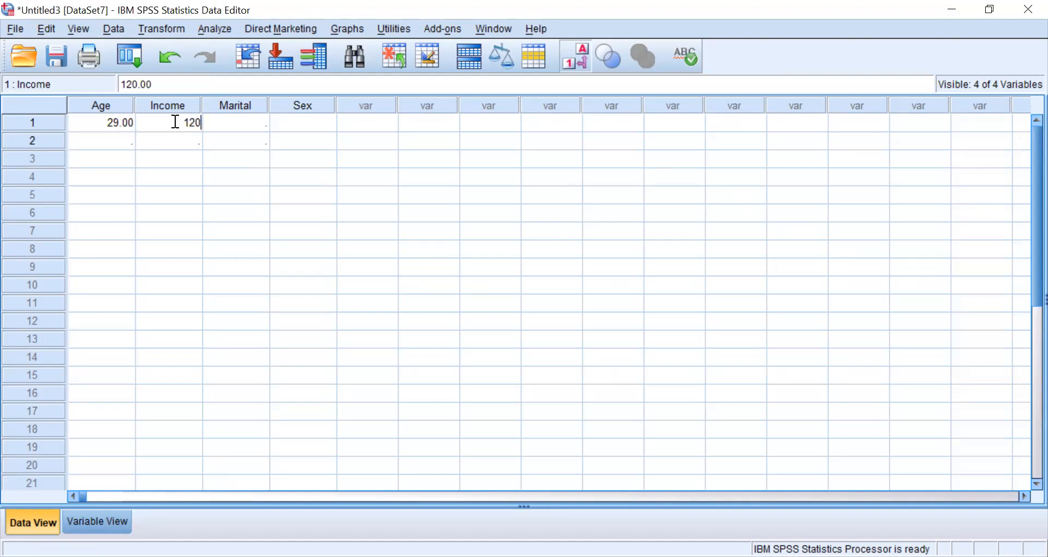
pyautogui.write('000')
pyautogui.press('Tab')
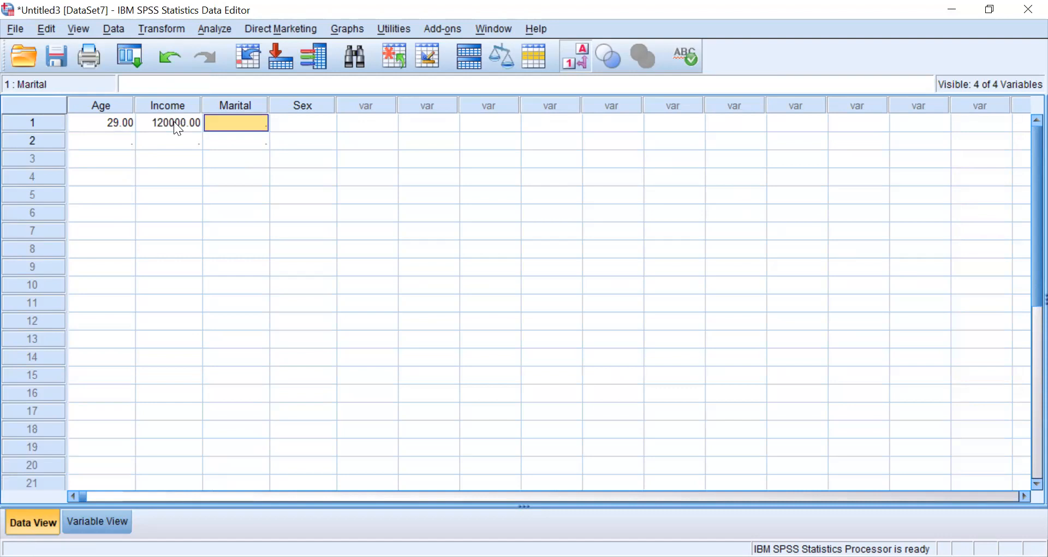
pyautogui.write('0')
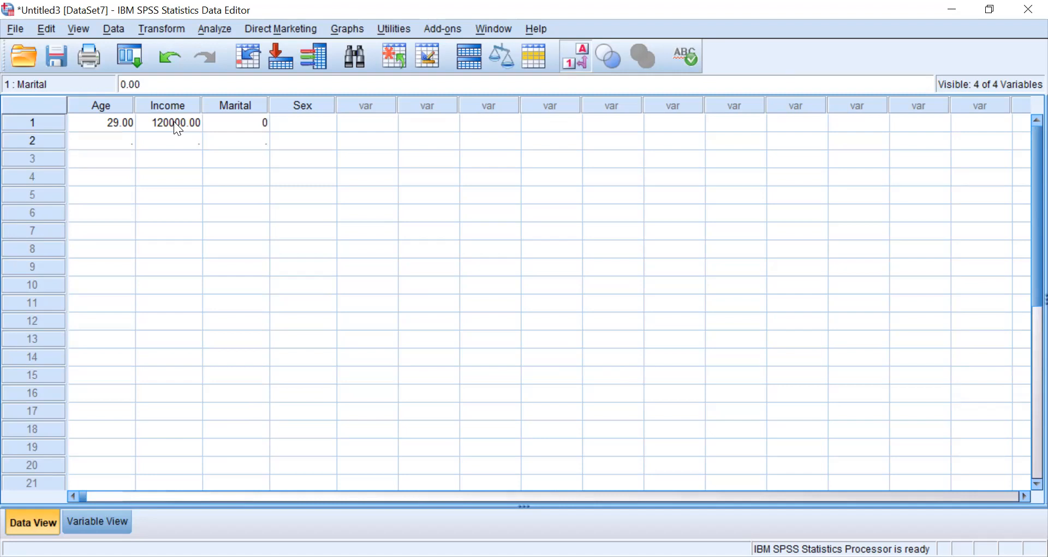
# - Enter an Age of 53 and an Income of 230000 for the second case
pyautogui.click(116, 141)
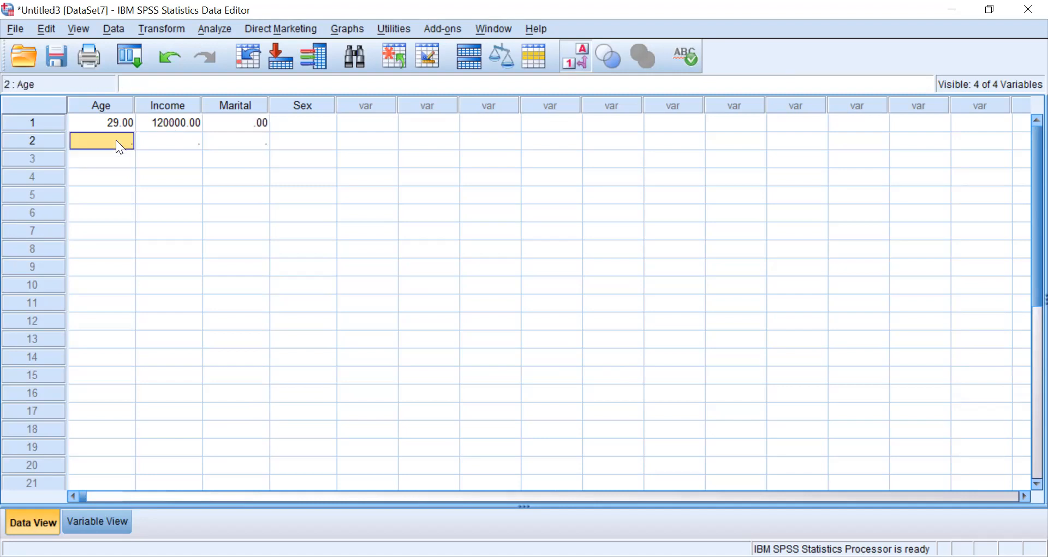
pyautogui.write('53')
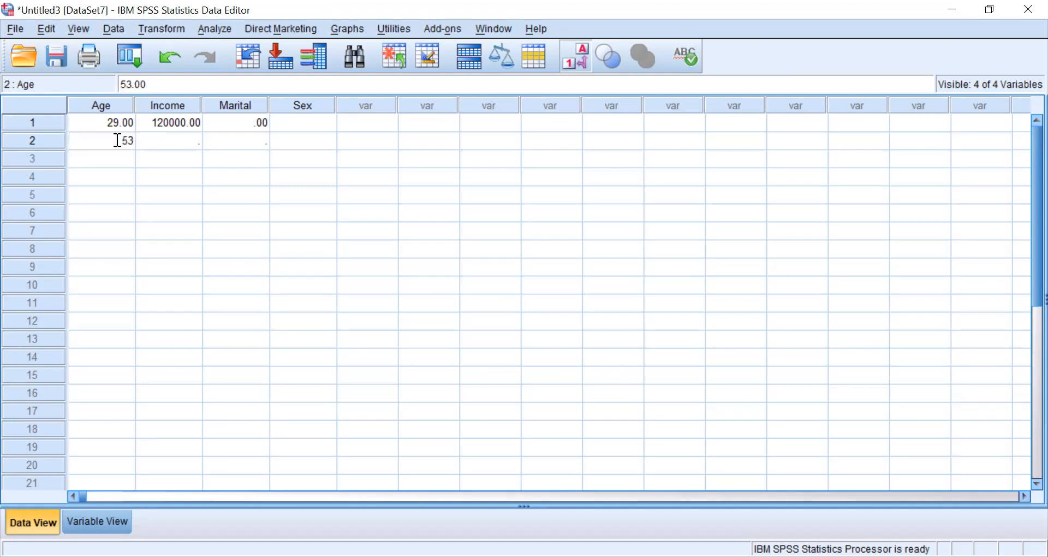
pyautogui.press('Tab')
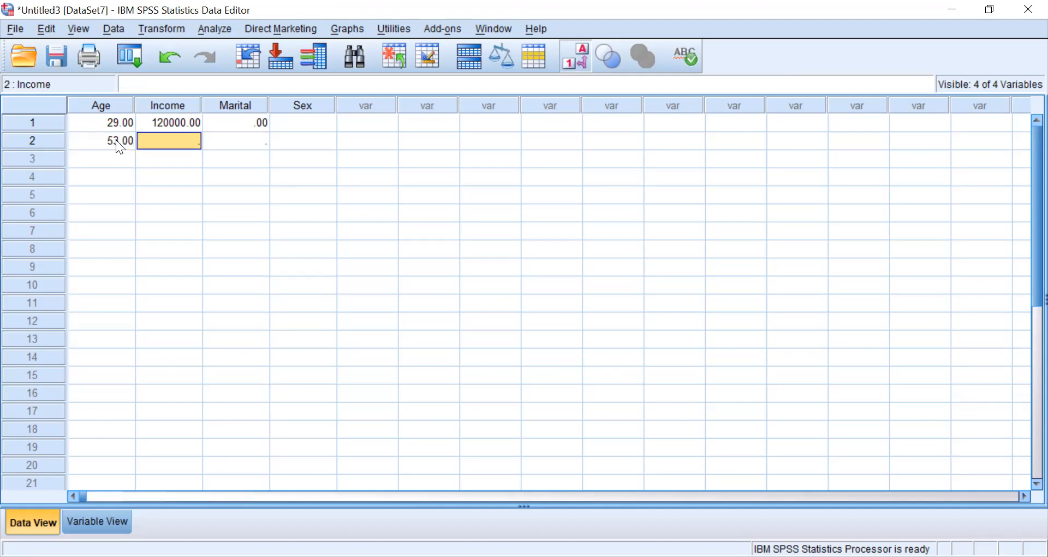
pyautogui.write('230000')
pyautogui.press('Tab')
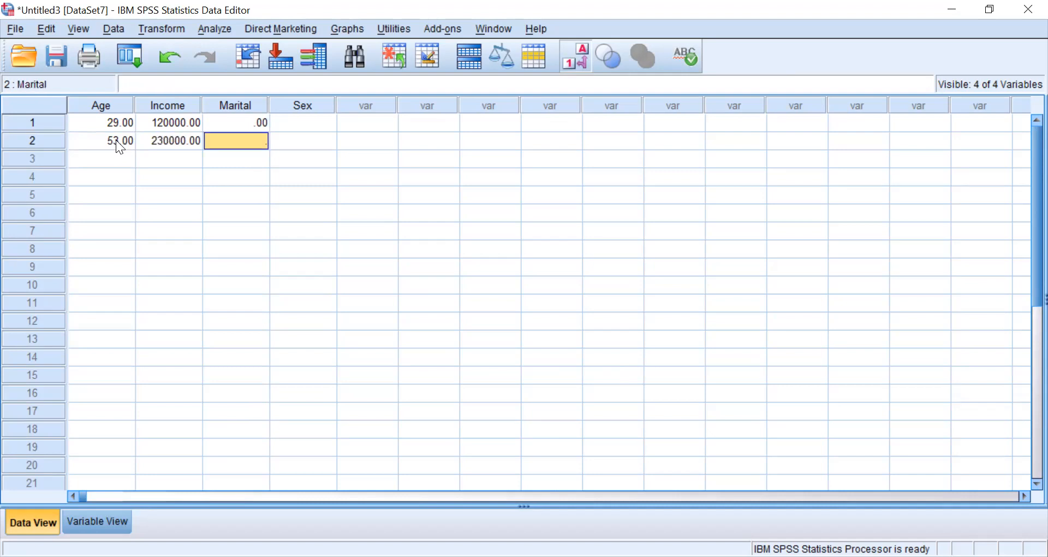
# - Enter 1 as the Marital value of the second case
pyautogui.write('1')
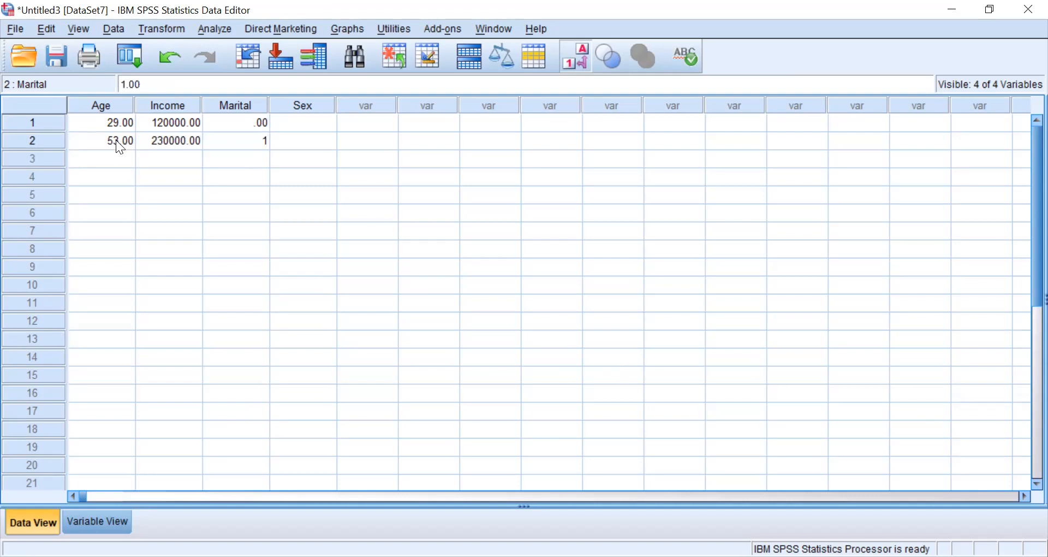
pyautogui.press('Return')
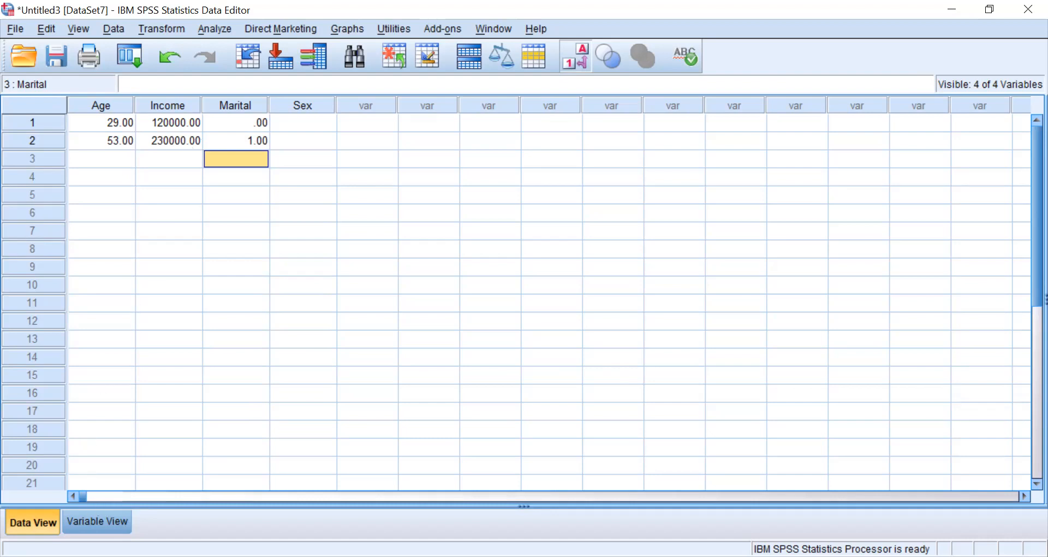
# - Set the decimals of the Age and Marital variables to 0 in Variable View and return to Data View
pyautogui.click(96, 523)
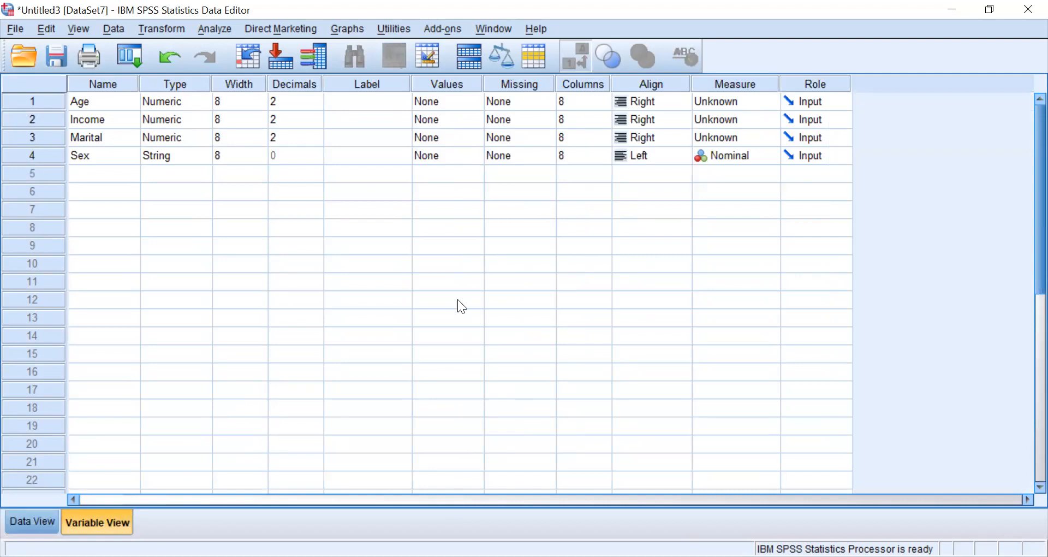
pyautogui.click(312, 101)
pyautogui.click(315, 105)
pyautogui.click(316, 106)
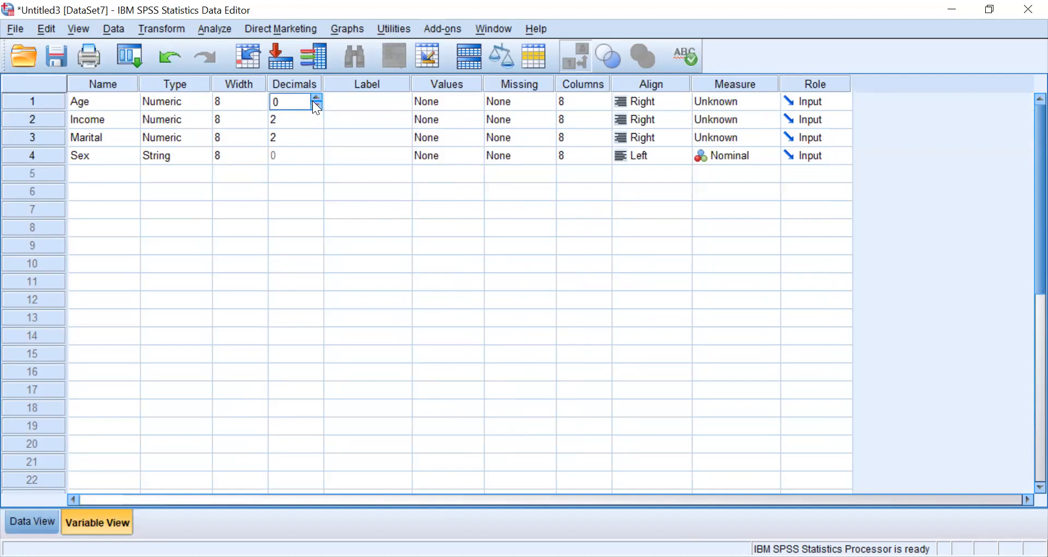
pyautogui.click(280, 139)
pyautogui.press('BackSpace')
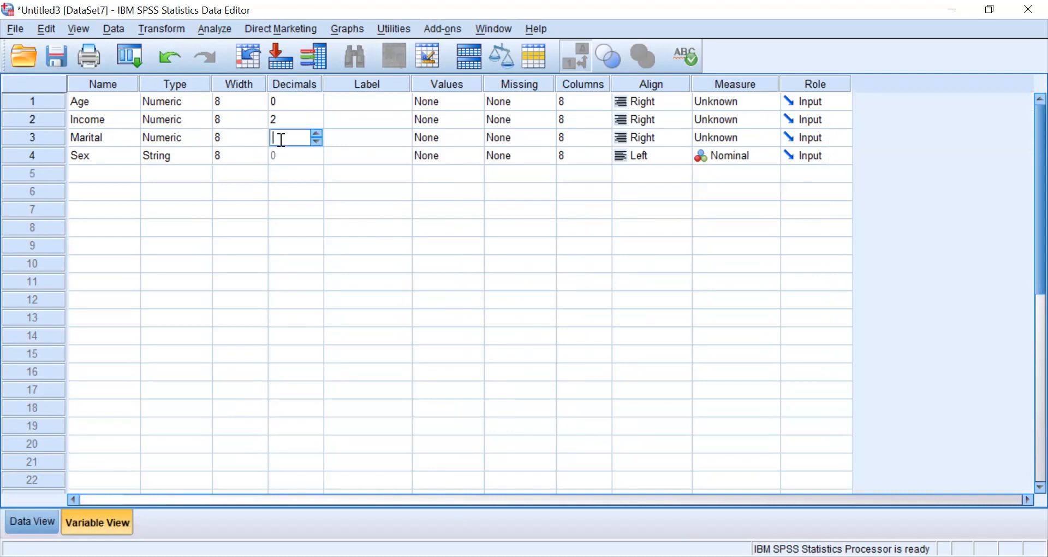
pyautogui.write('0')
pyautogui.click(316, 133)
pyautogui.click(316, 141)
pyautogui.click(28, 522)
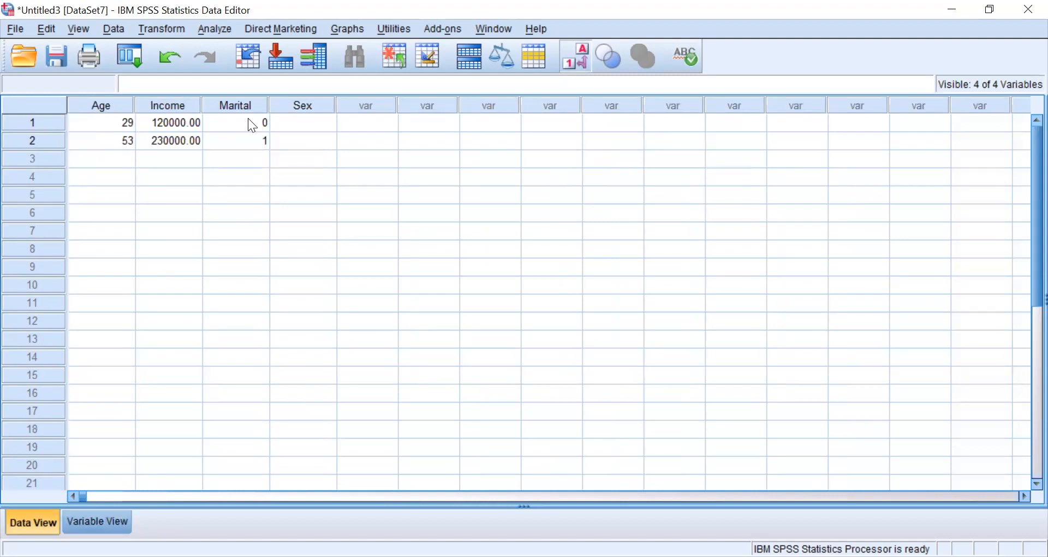
# - Give the Age variable the label "Respont's Age" in Variable View
pyautogui.click(91, 521)
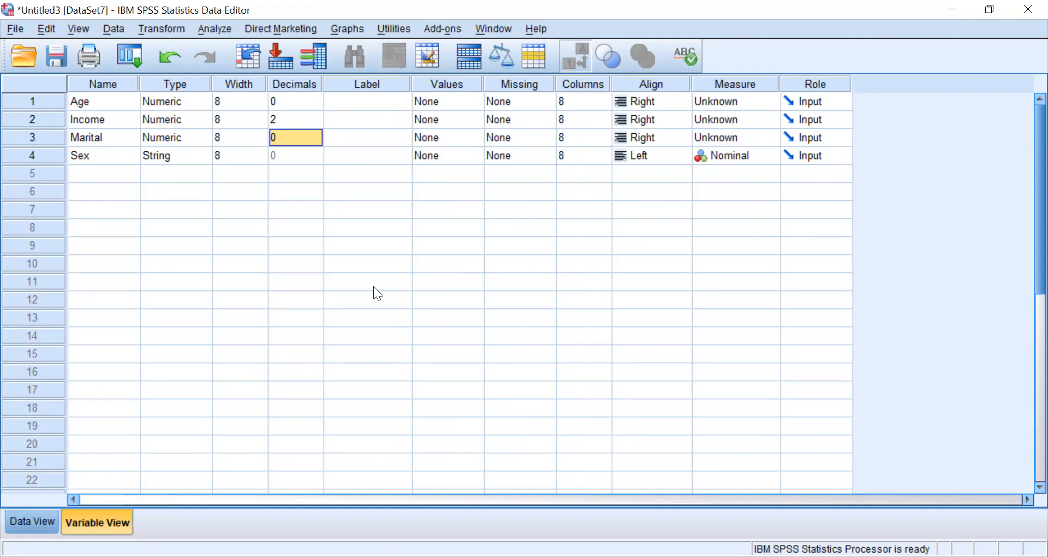
pyautogui.click(378, 104)
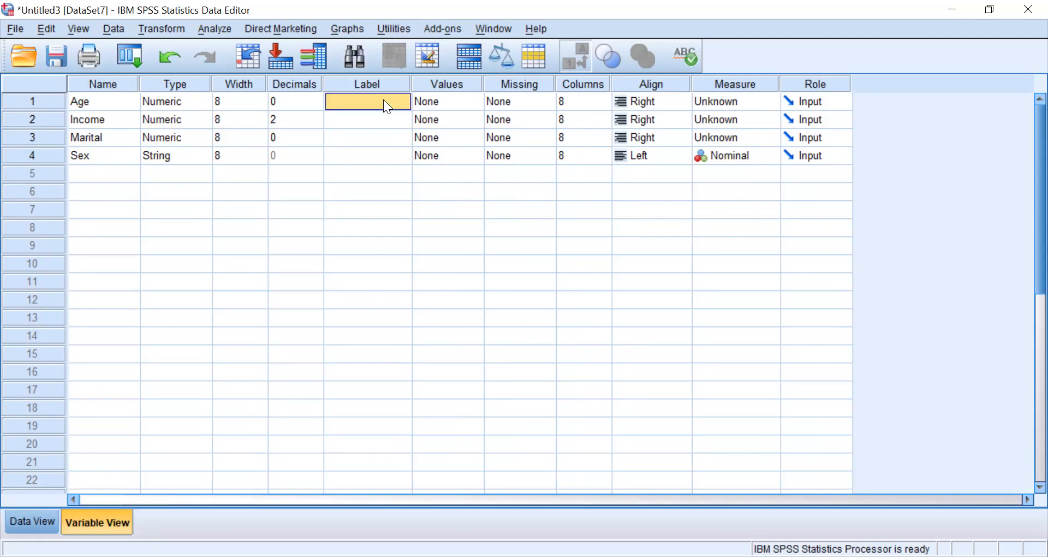
pyautogui.doubleClick(385, 100)
pyautogui.write('Age')
pyautogui.press('BackSpace')
pyautogui.press('BackSpace')
pyautogui.press('BackSpace')
pyautogui.write("ReSPONDENT'S")
pyautogui.press('BackSpace')
pyautogui.press('BackSpace')
pyautogui.press('BackSpace')
pyautogui.press('BackSpace')
pyautogui.press('BackSpace')
pyautogui.press('BackSpace')
pyautogui.press('BackSpace')
pyautogui.press('BackSpace')
pyautogui.press('BackSpace')
pyautogui.press('BackSpace')
pyautogui.write('s')
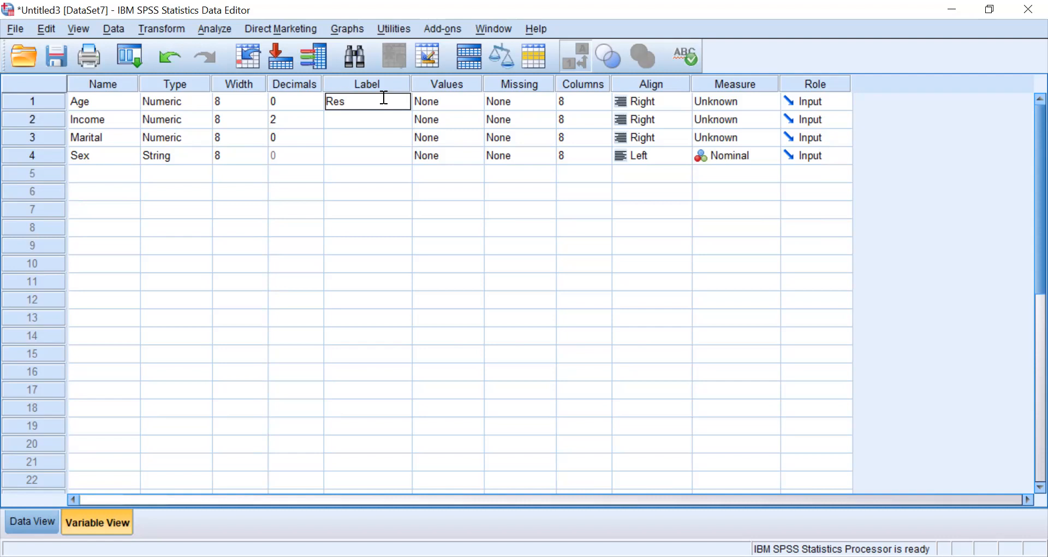
pyautogui.write("pont's Age")
# - Give the Income variable the label "House Income"
pyautogui.click(365, 127)
pyautogui.write('House Income')
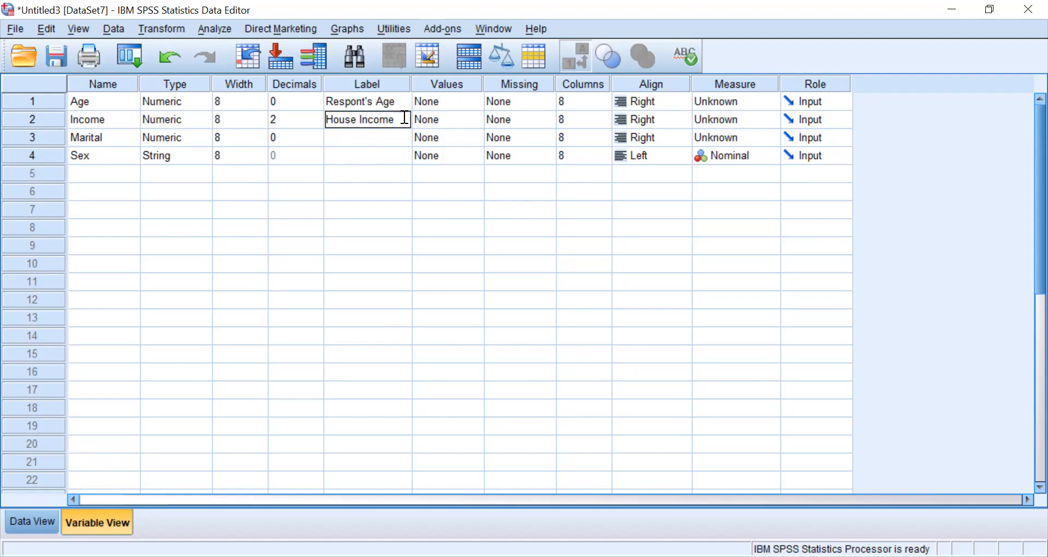
# - Label the Marital variable "Marital Status" and the Sex variable "Gender", and return to Data View
pyautogui.click(366, 137)
pyautogui.write('Marital')
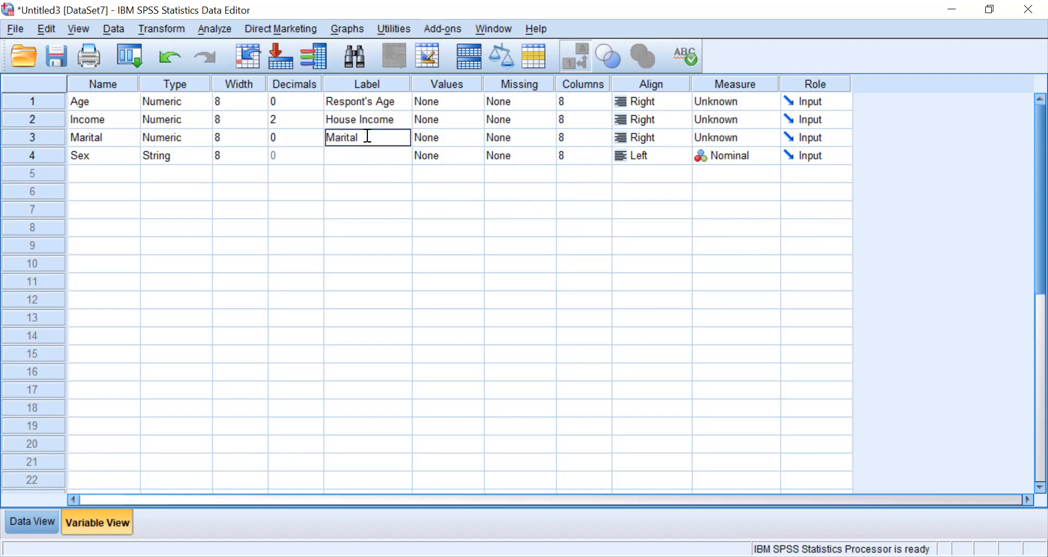
pyautogui.write(' Status')
pyautogui.click(401, 159)
pyautogui.click(401, 158)
pyautogui.write('Gender')
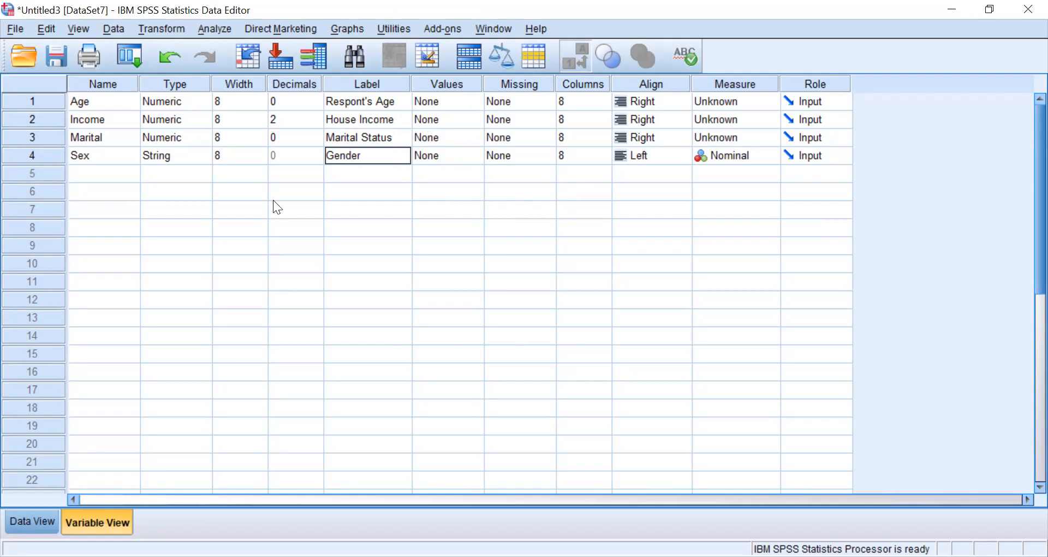
pyautogui.click(23, 517)
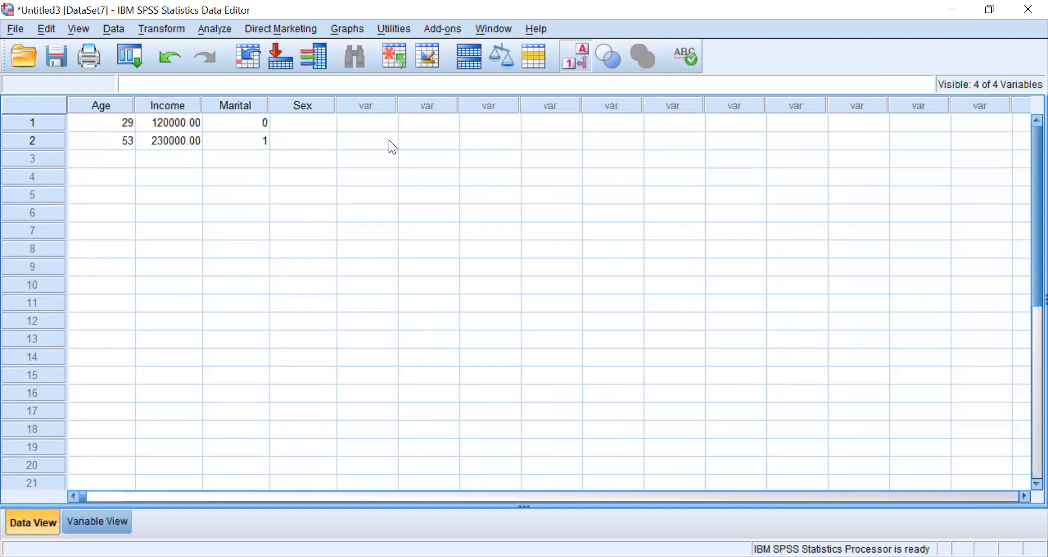
# - In Variable View, add the value label "Female" for the value F of the Sex variable
pyautogui.click(100, 523)
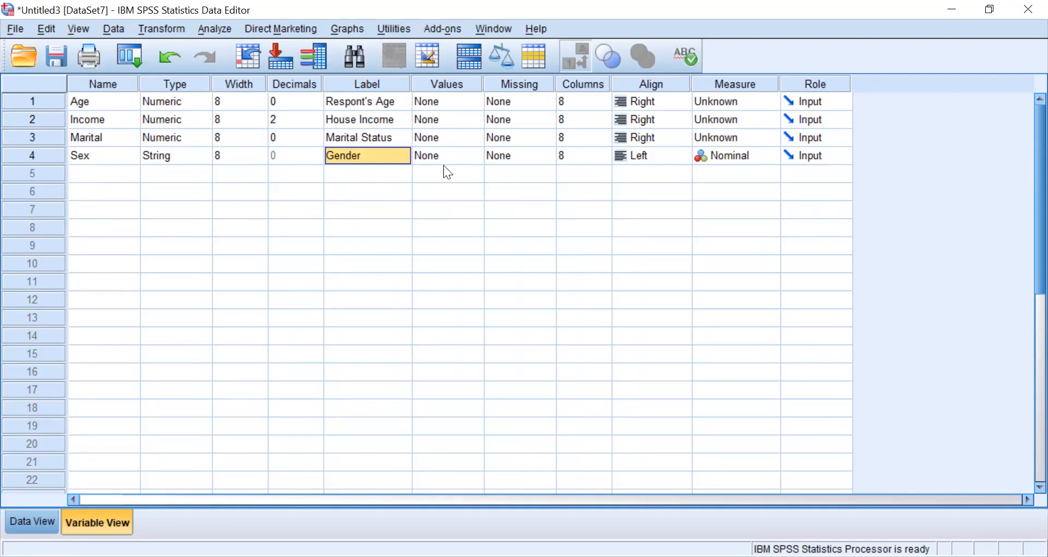
pyautogui.click(475, 159)
pyautogui.click(475, 157)
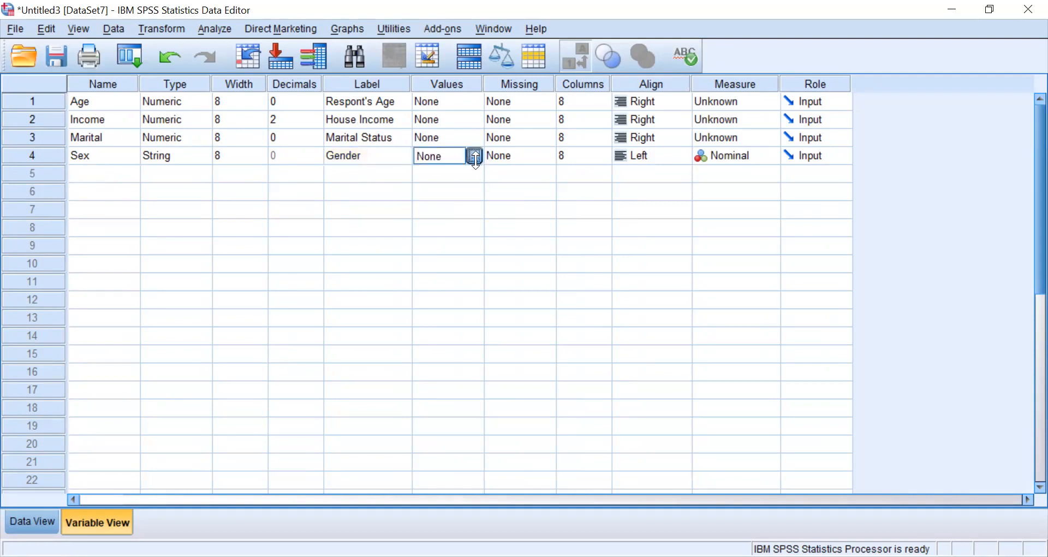
pyautogui.write('F')
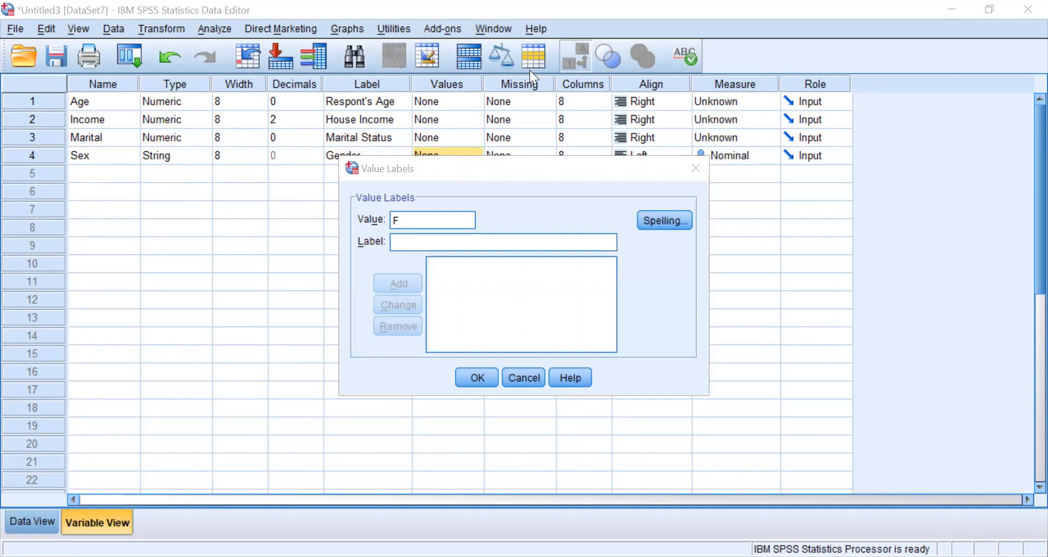
pyautogui.click(417, 240)
pyautogui.write('Fema')
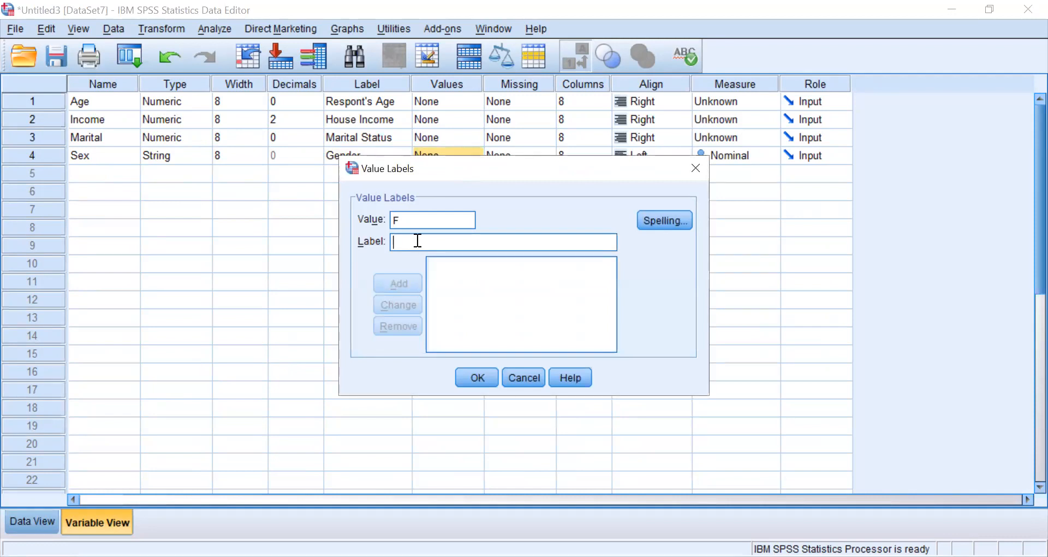
pyautogui.write('le')
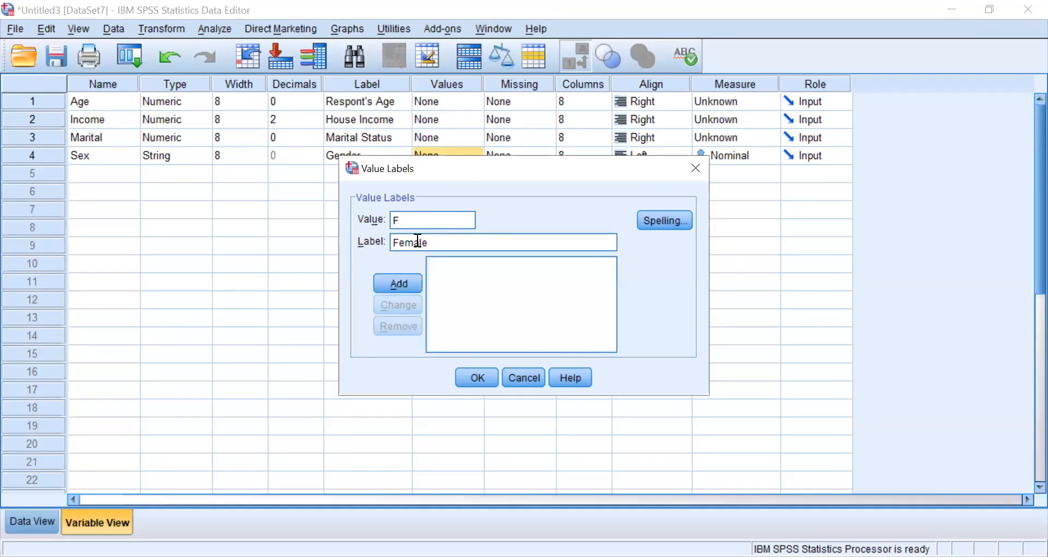
pyautogui.click(395, 284)
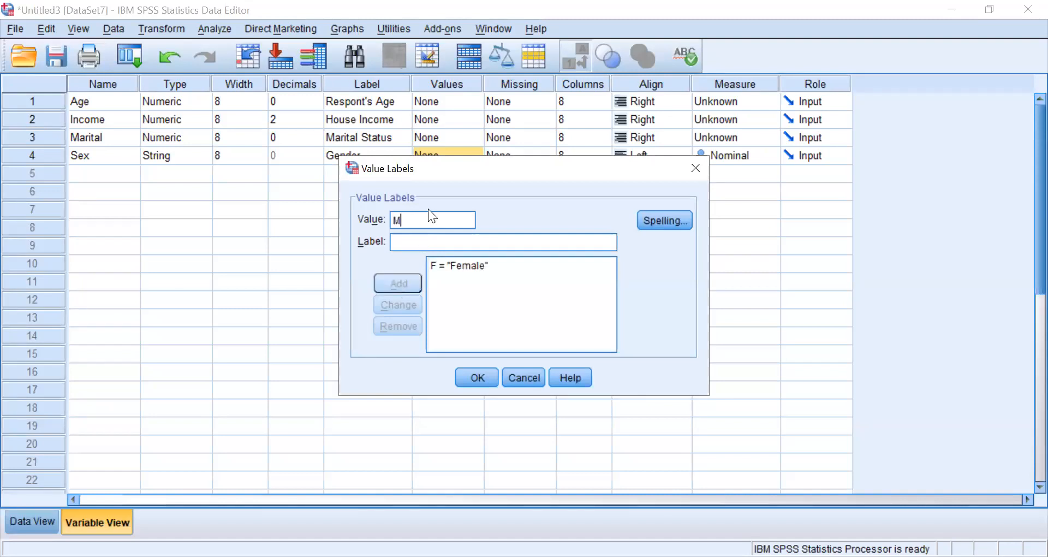
# - Add the value label "Male" for the value M and apply the Sex variable's value labels
pyautogui.click(391, 236)
pyautogui.write('Male')
pyautogui.click(403, 284)
pyautogui.click(476, 378)
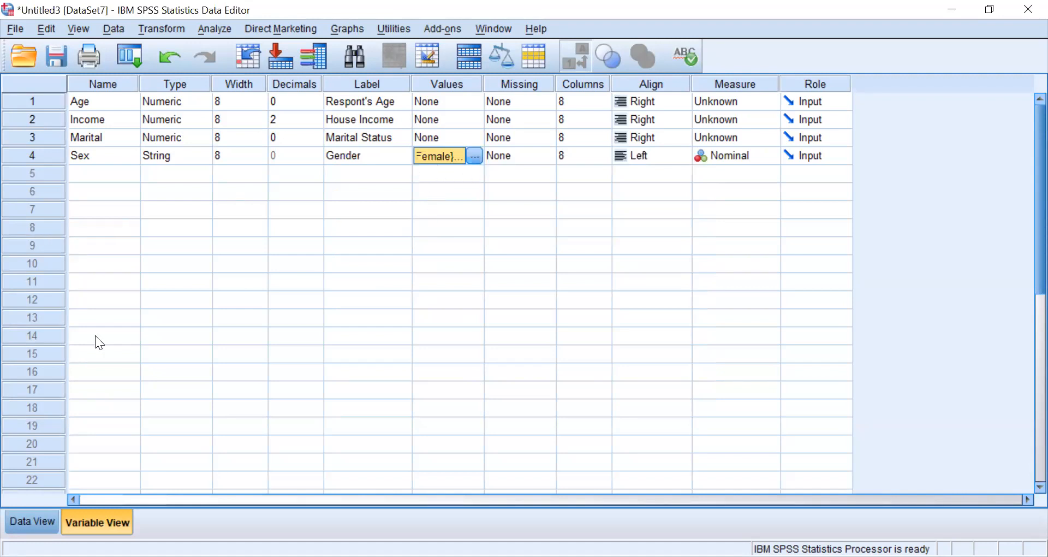
# - In Data View, set Sex to Female for the first case and Male for the second case
pyautogui.click(37, 520)
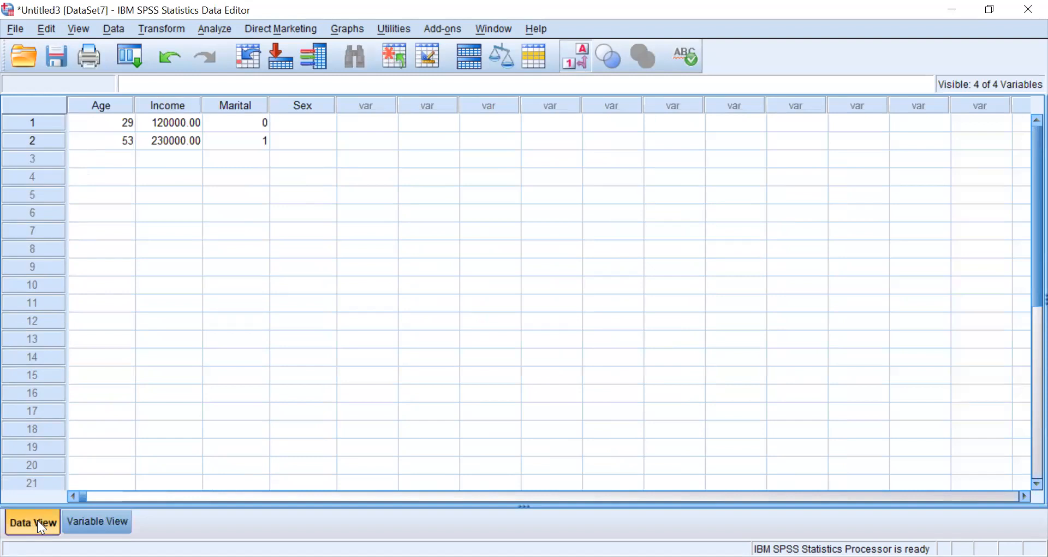
pyautogui.click(331, 121)
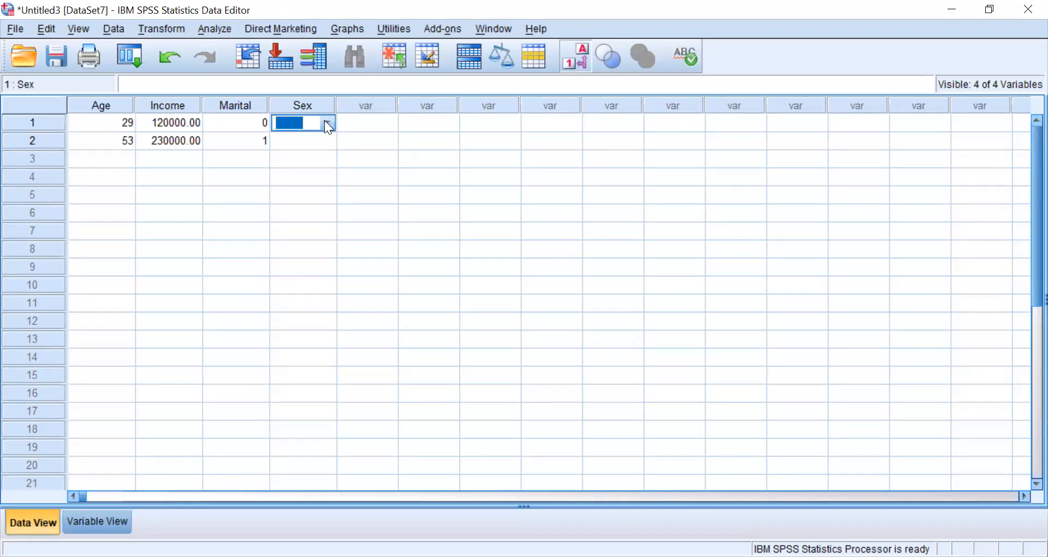
pyautogui.click(326, 123)
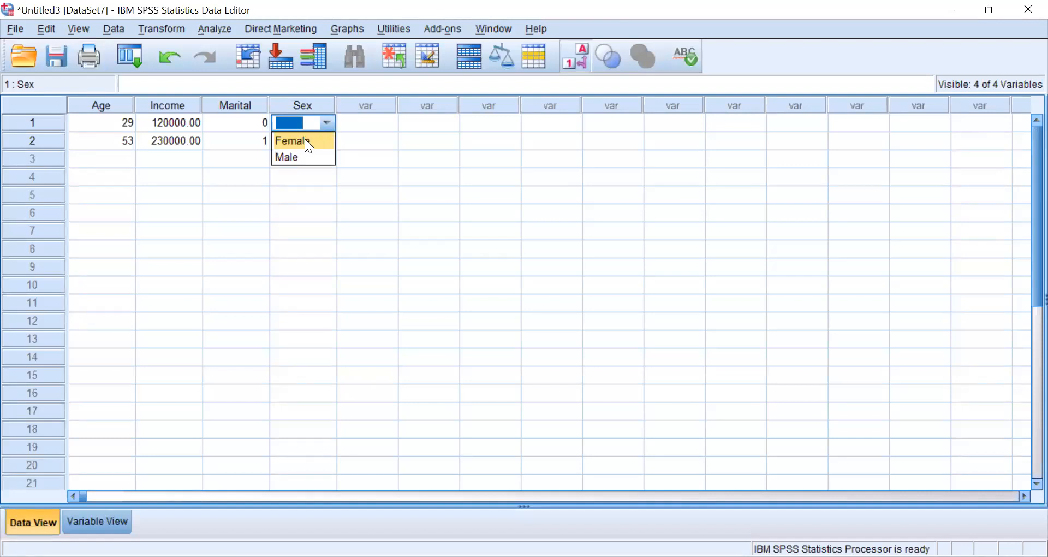
pyautogui.click(306, 141)
pyautogui.click(333, 140)
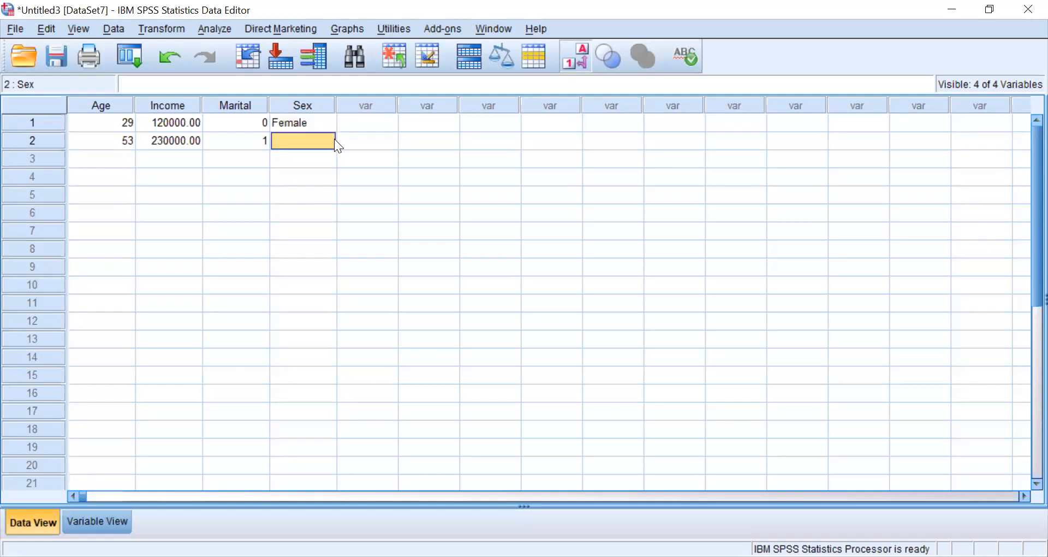
pyautogui.click(327, 139)
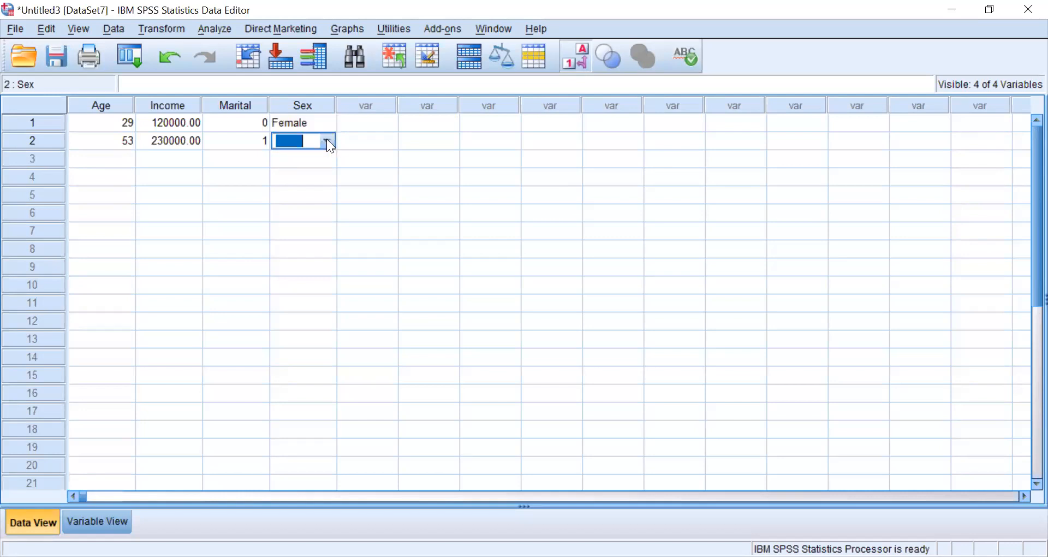
pyautogui.click(327, 141)
pyautogui.click(297, 174)
# - In Variable View, add the value label "Single" for the value 0 of the Marital variable
pyautogui.click(108, 523)
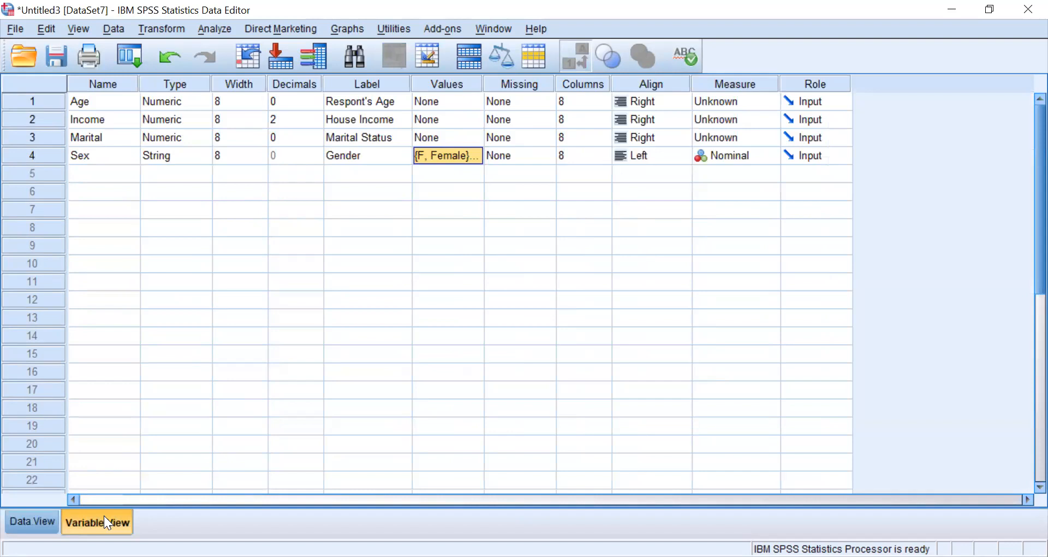
pyautogui.click(476, 136)
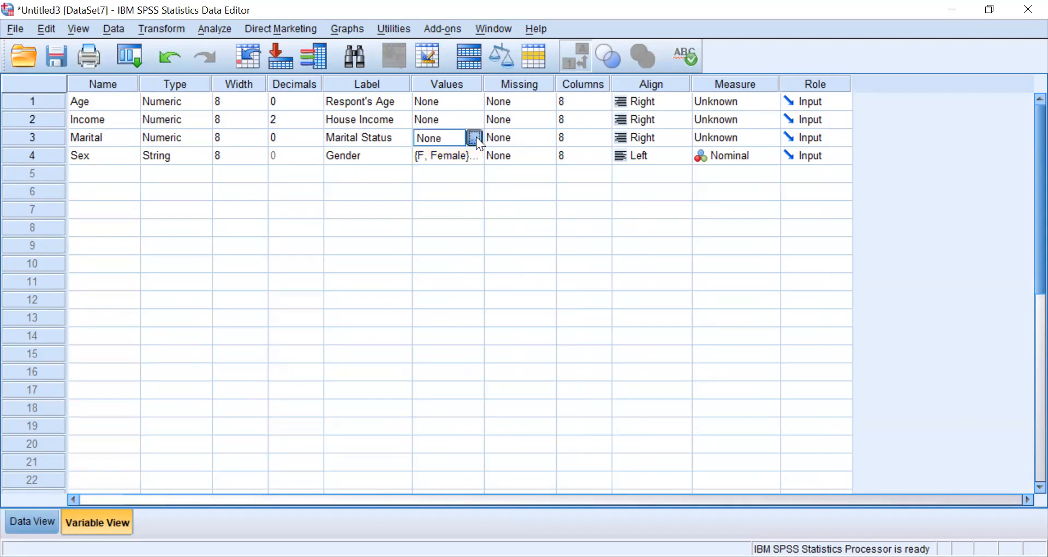
pyautogui.click(475, 137)
pyautogui.write('0')
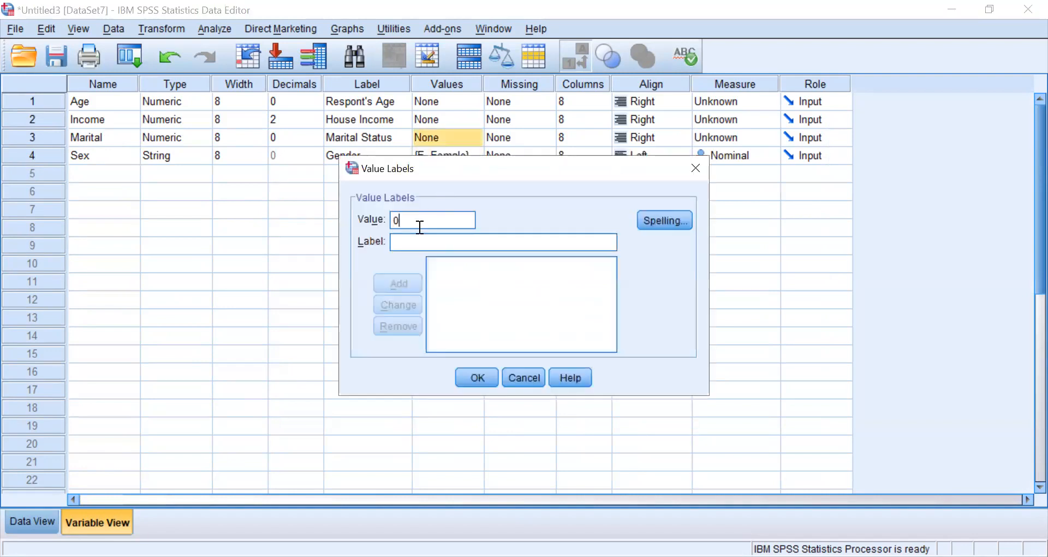
pyautogui.click(417, 241)
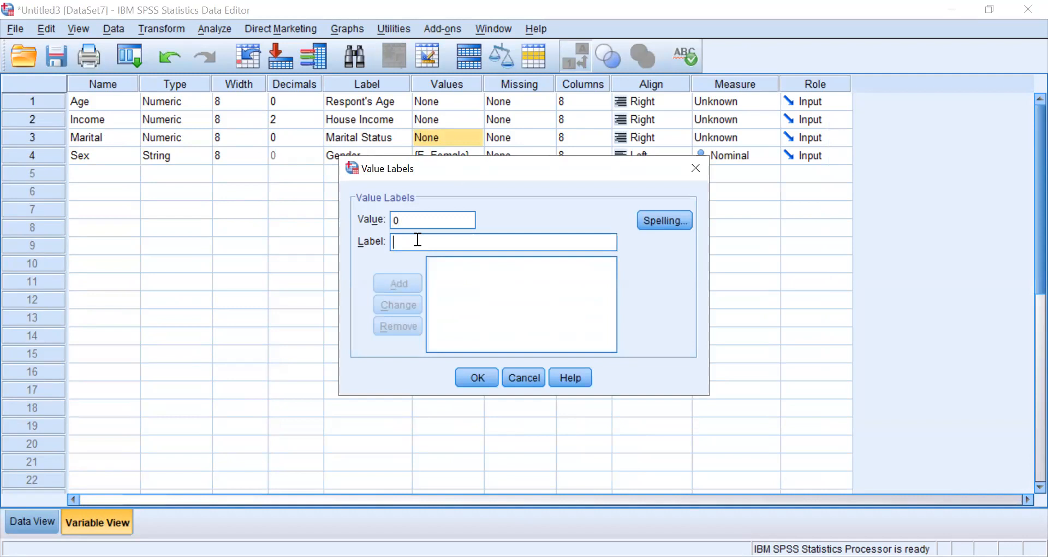
pyautogui.write('Single')
pyautogui.click(395, 287)
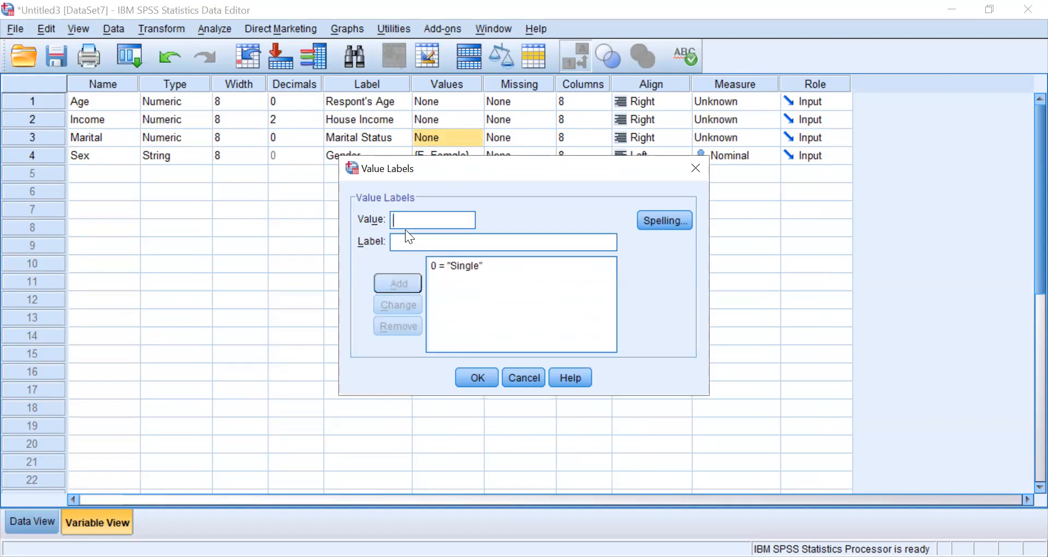
# - Add the value label "Married" for the value 1 and apply the Marital variable's value labels
pyautogui.write('1')
pyautogui.write('Married')
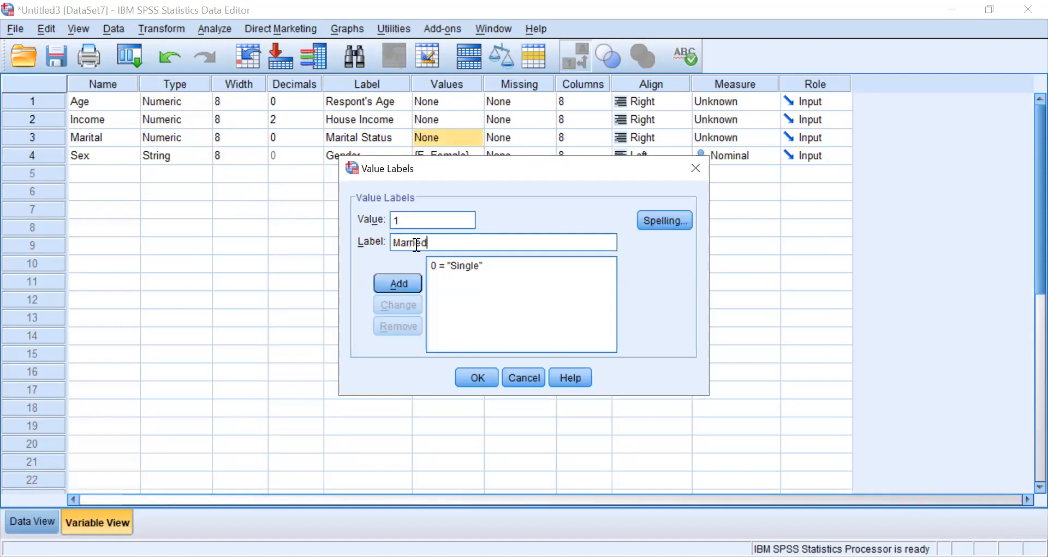
pyautogui.click(402, 285)
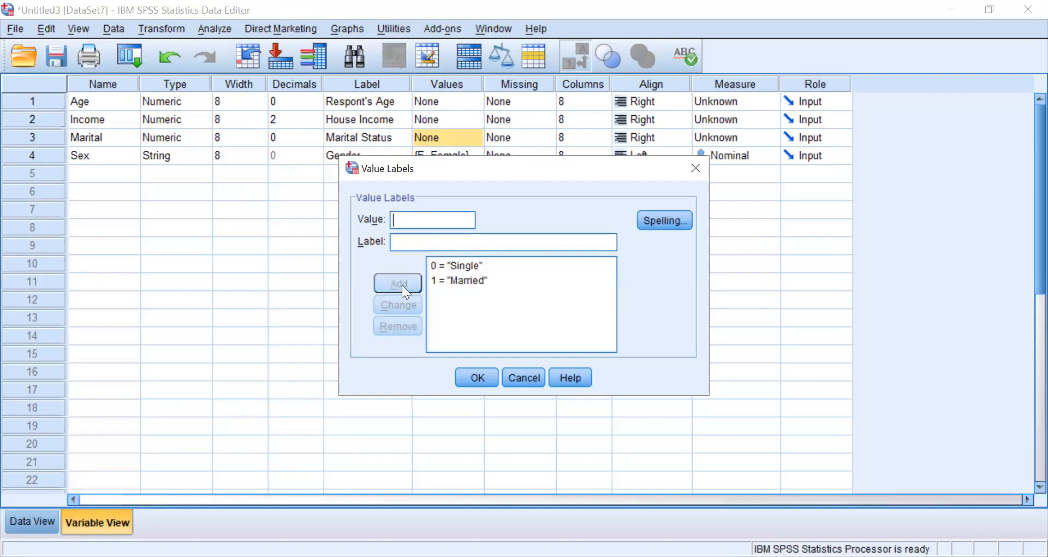
pyautogui.click(479, 370)
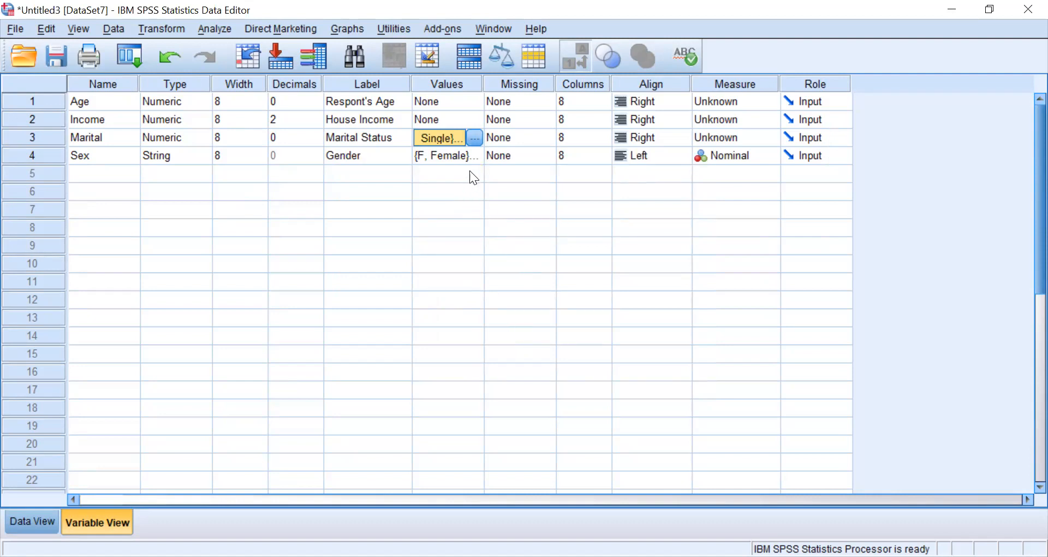
# - In Data View, turn off the display of value labels so the Marital and Sex codes are shown
pyautogui.click(31, 516)
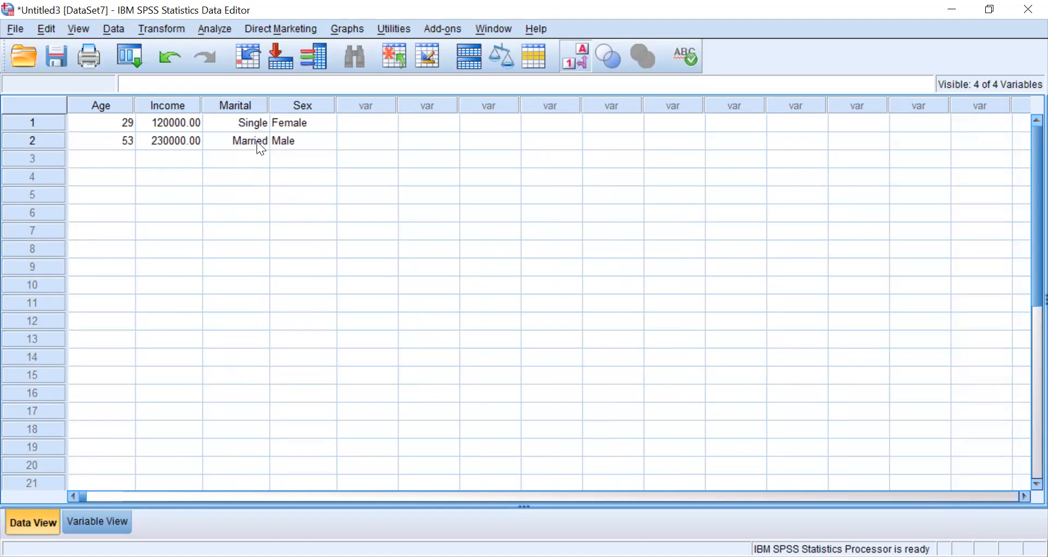
pyautogui.click(114, 29)
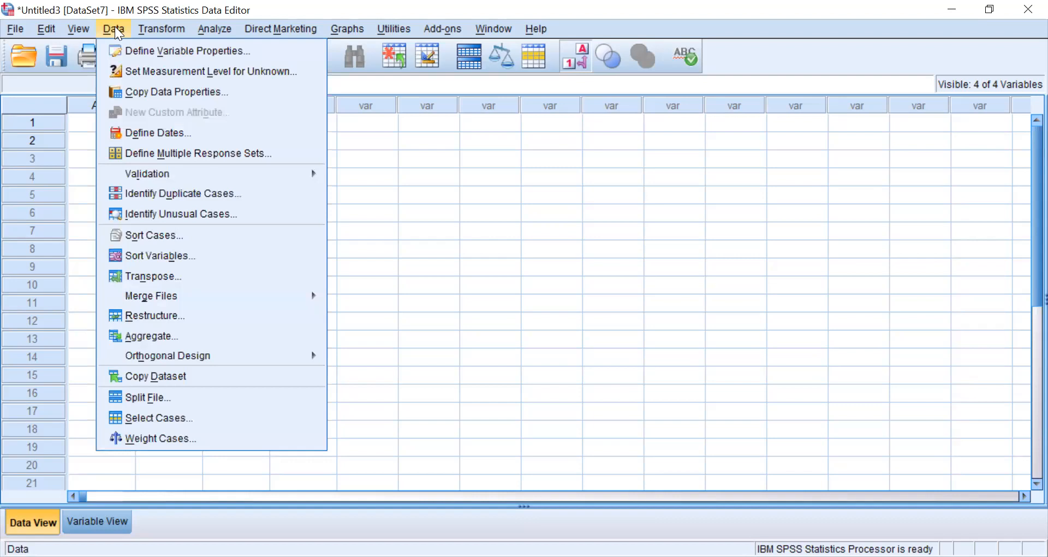
pyautogui.moveTo(76, 23)
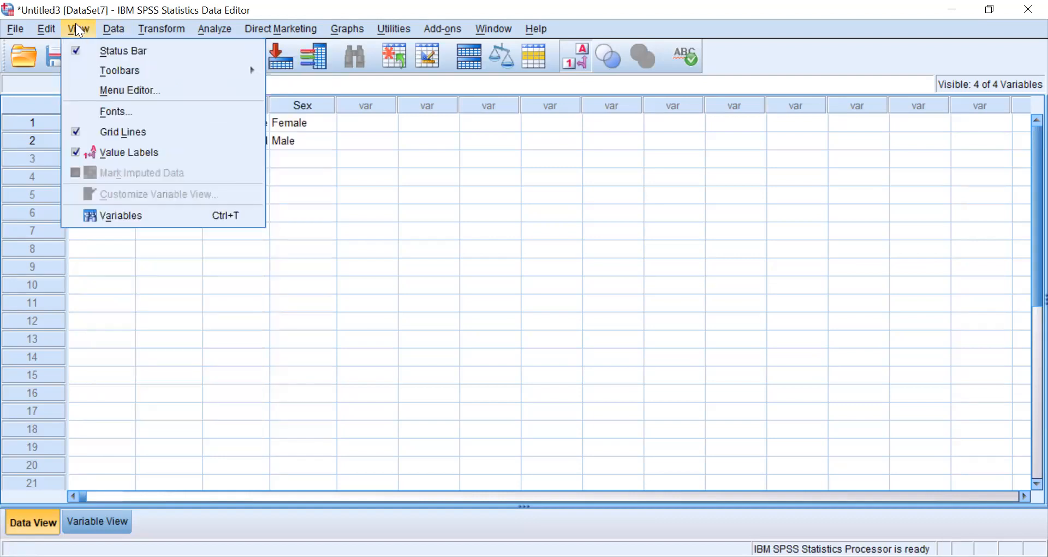
pyautogui.click(126, 154)
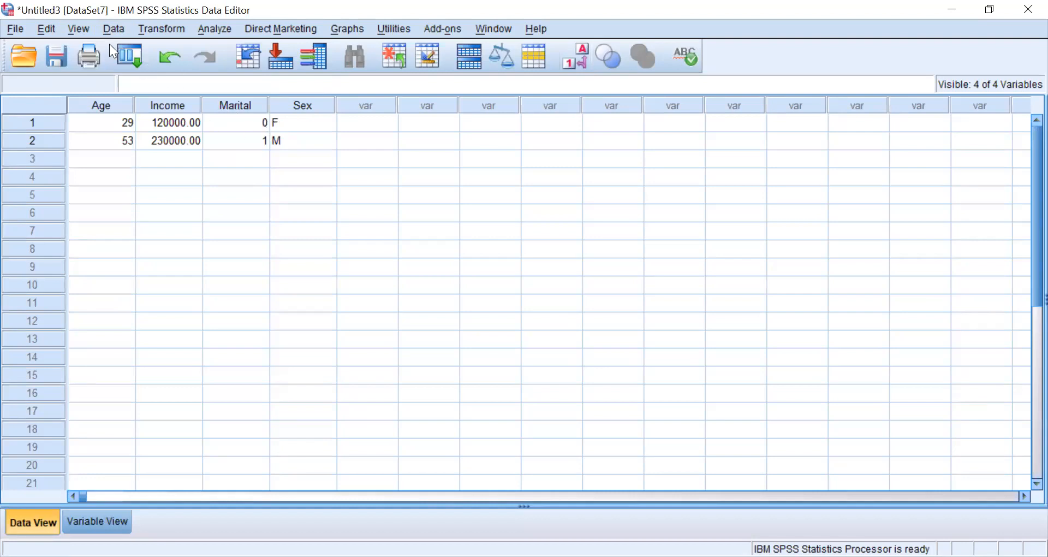
pyautogui.click(80, 28)
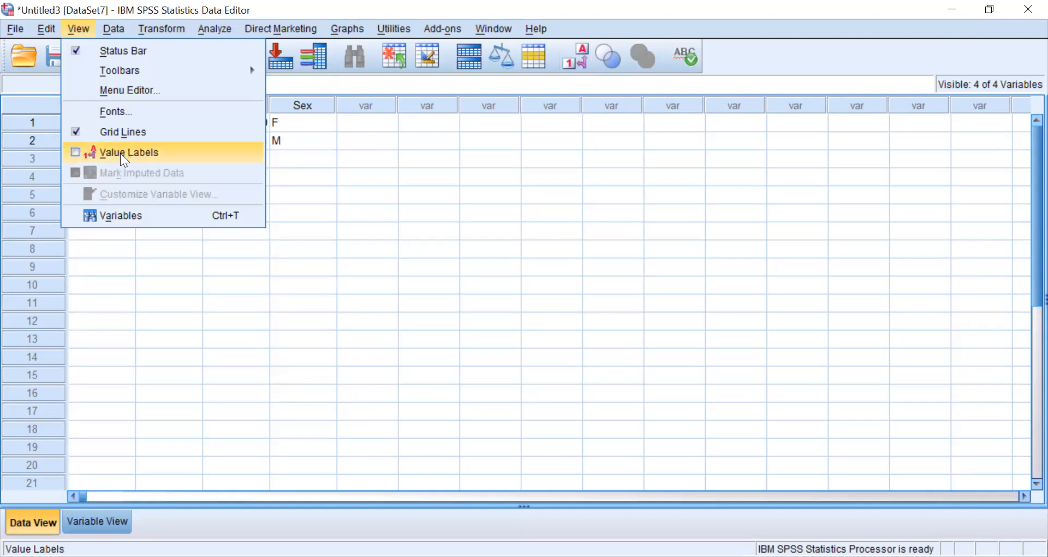
pyautogui.click(349, 180)
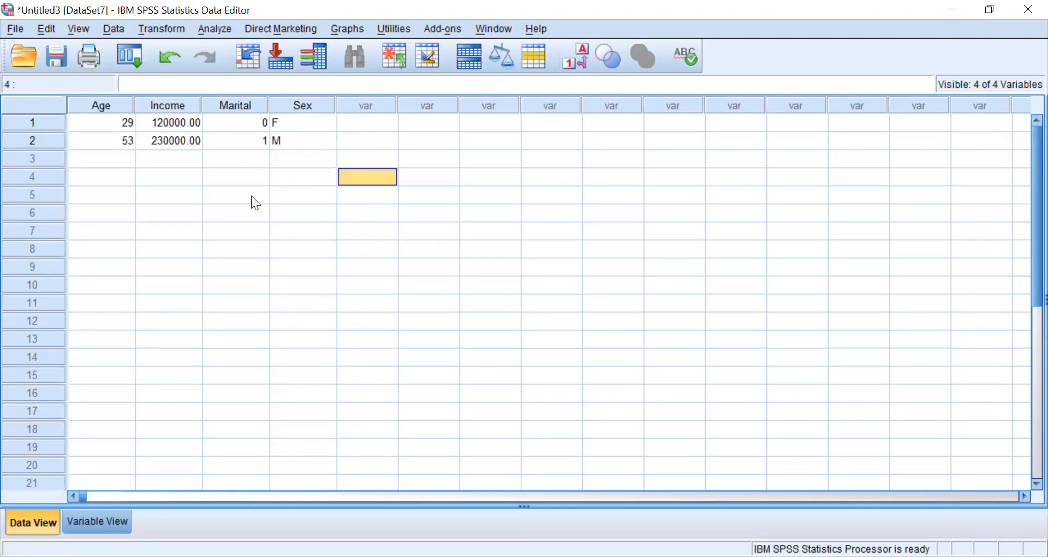
# - In Variable View, review the value labels defined for the Marital and Sex variables without changing them
pyautogui.click(108, 519)
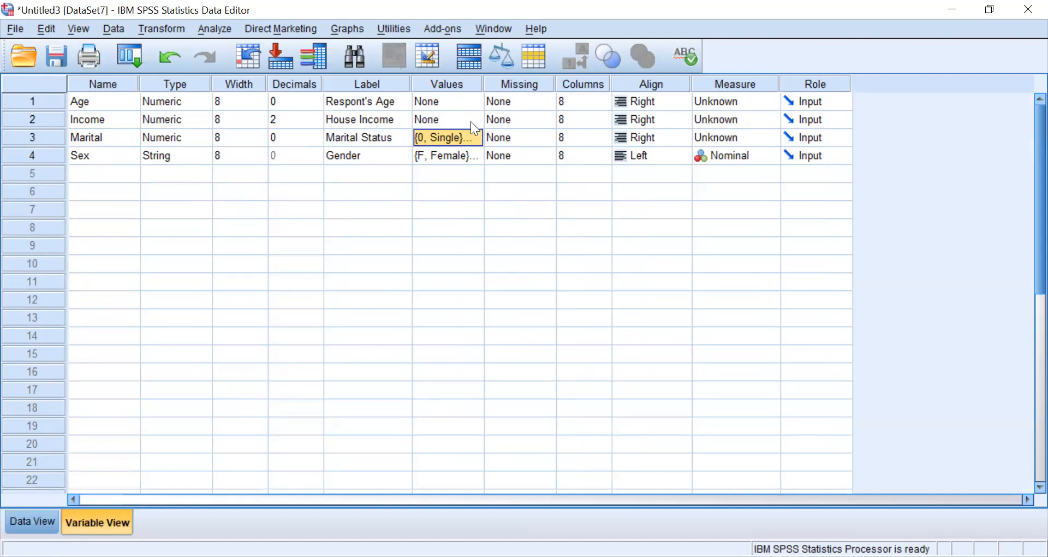
pyautogui.click(475, 137)
pyautogui.click(475, 138)
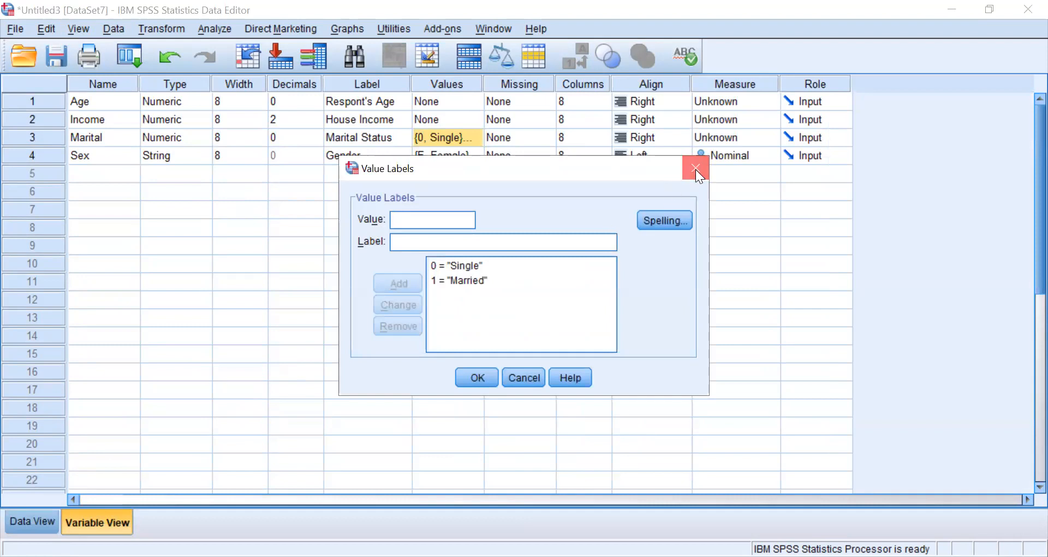
pyautogui.click(474, 156)
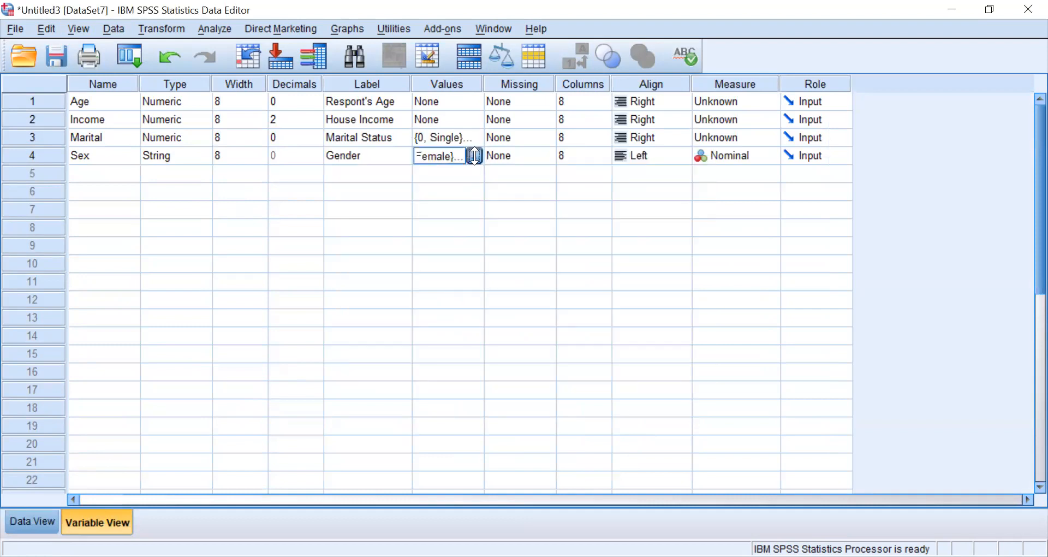
pyautogui.click(474, 156)
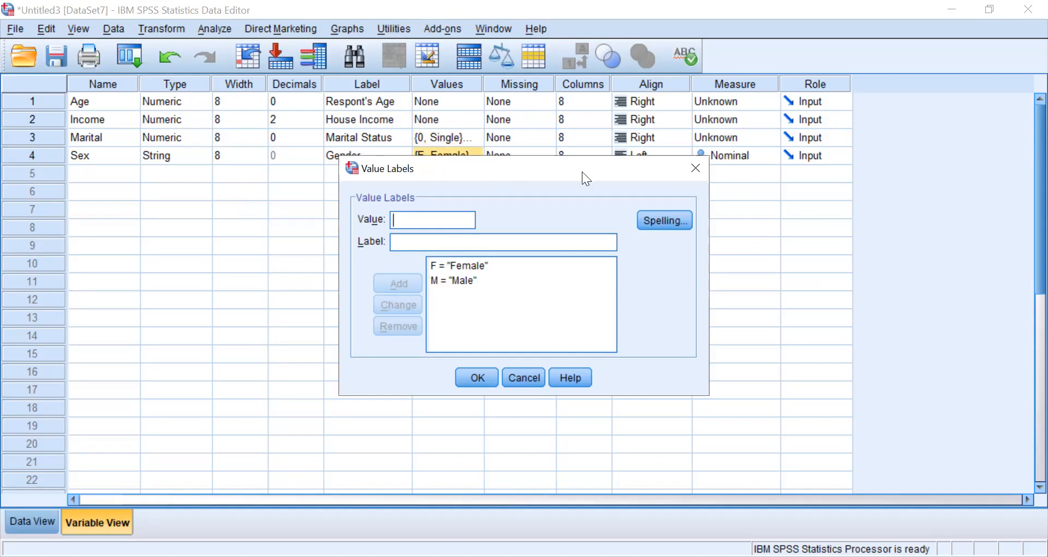
pyautogui.click(694, 170)
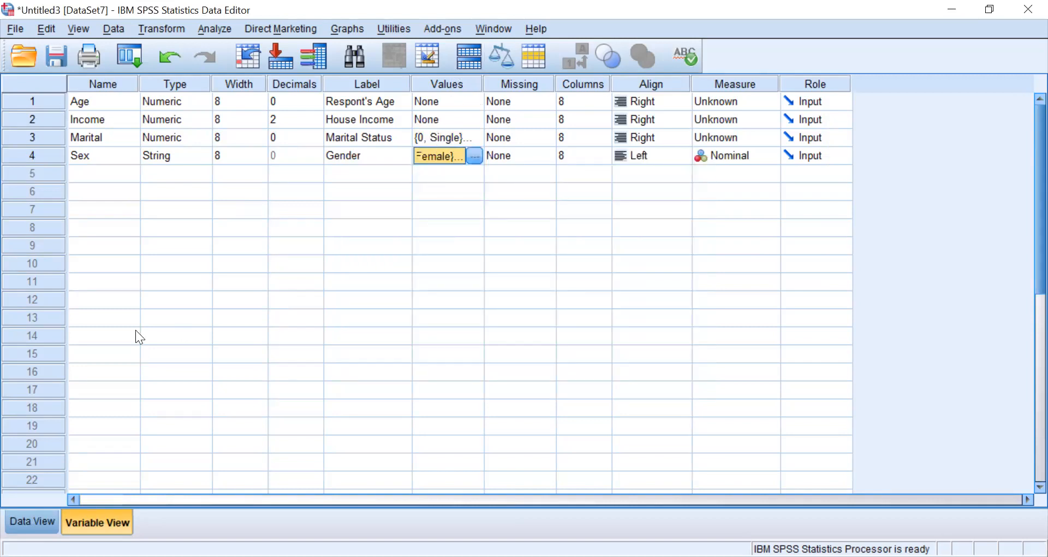
# - Return to Data View and turn on the display of value labels
pyautogui.click(78, 30)
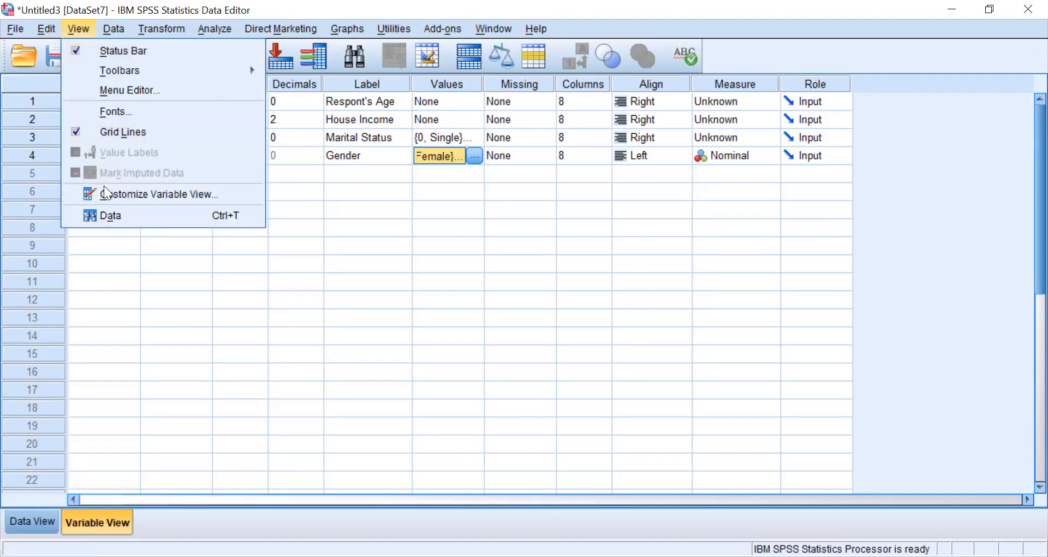
pyautogui.click(155, 324)
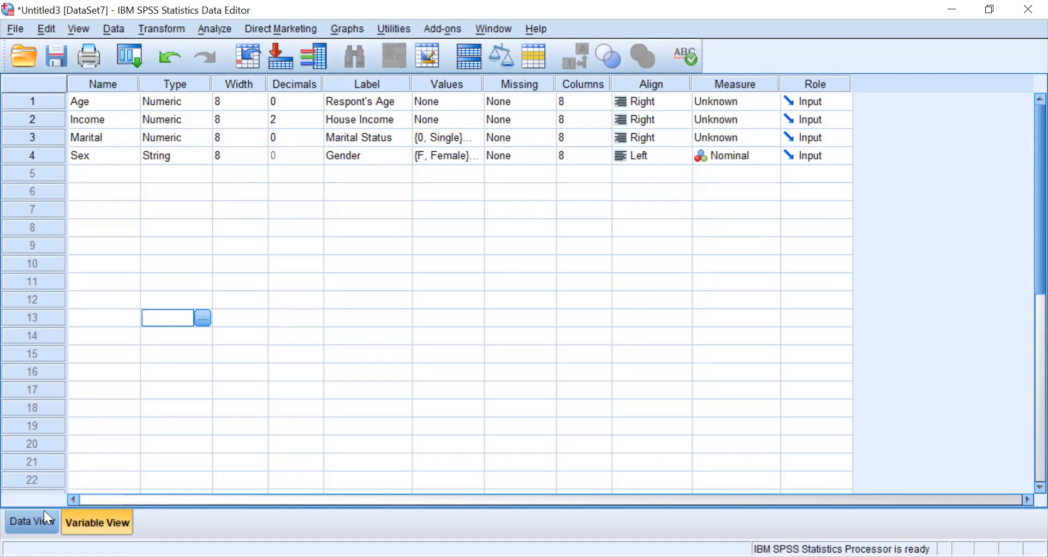
pyautogui.click(34, 524)
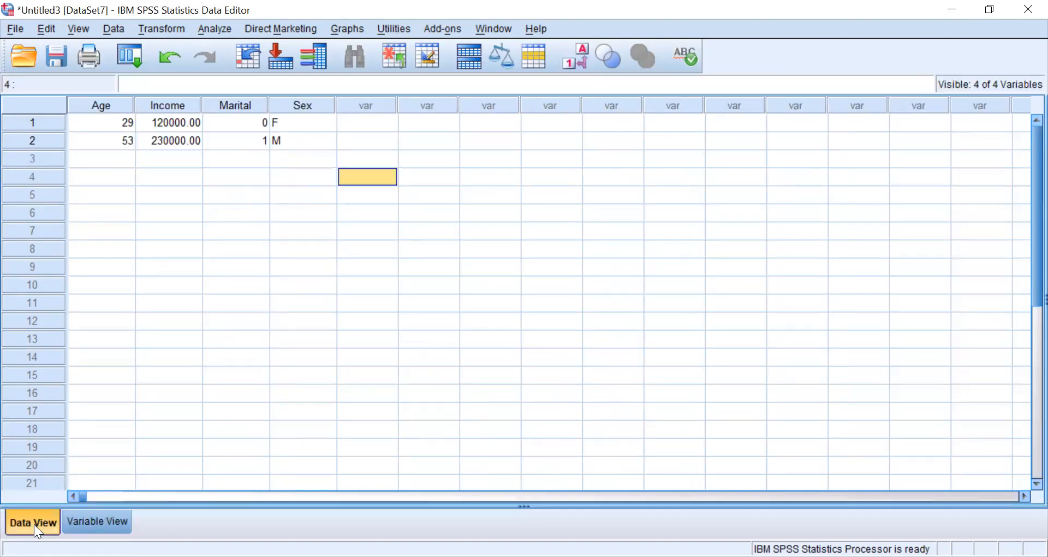
pyautogui.click(82, 26)
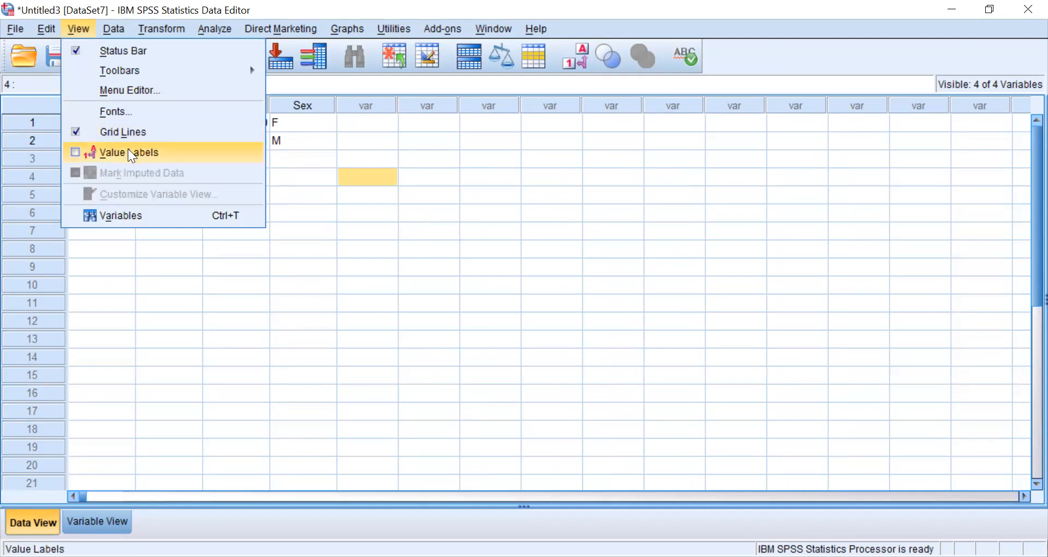
pyautogui.click(76, 157)
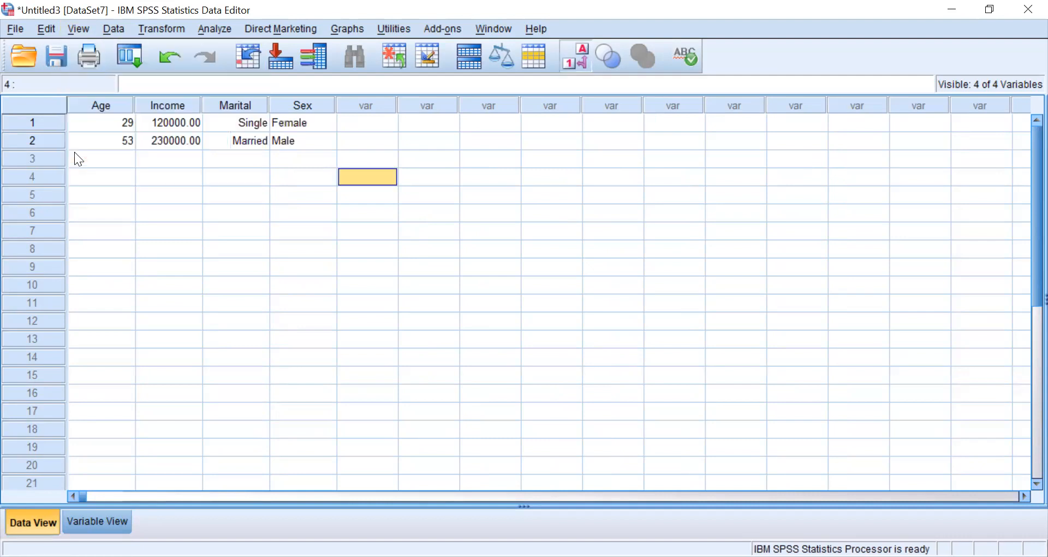
pyautogui.click(82, 26)
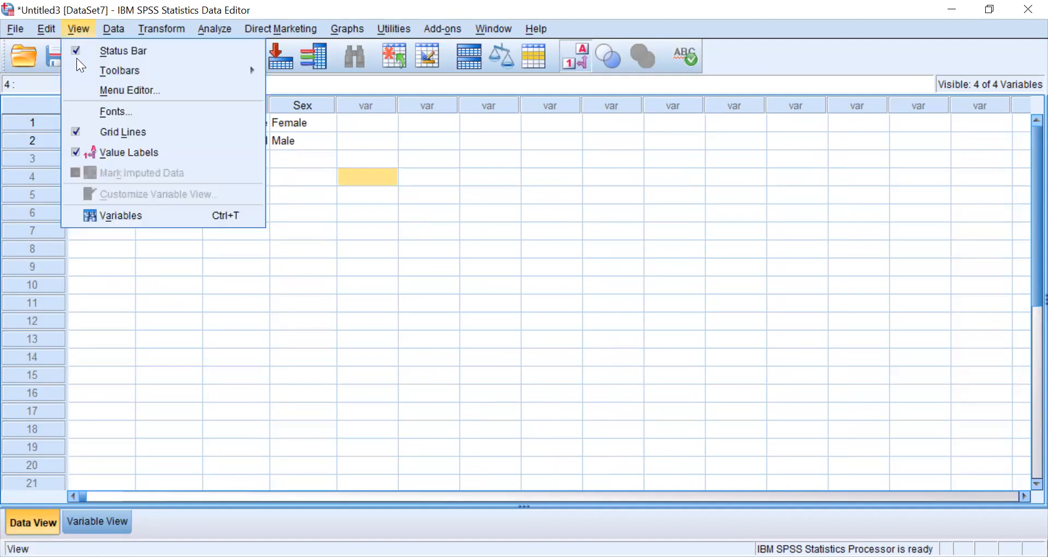
pyautogui.click(277, 193)
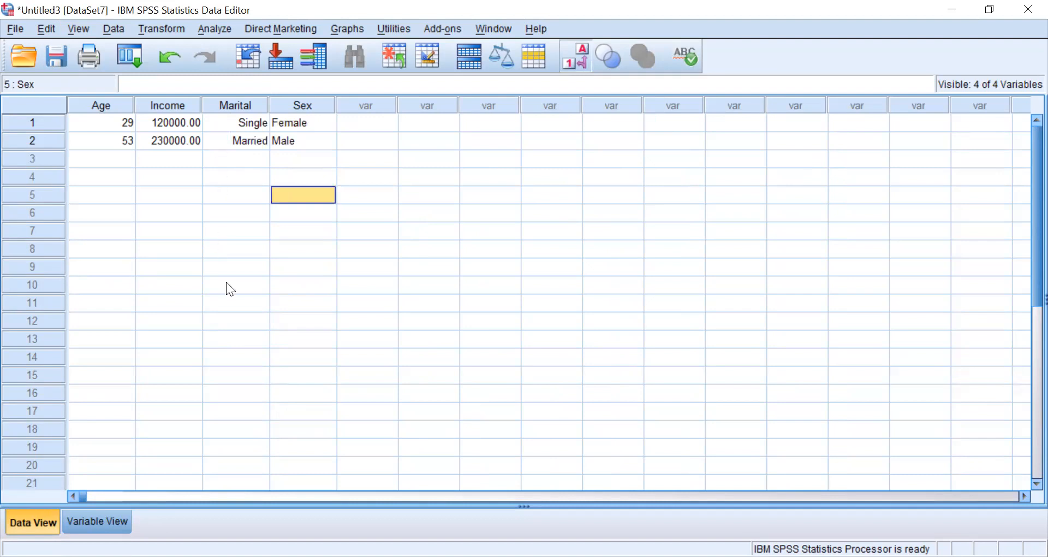
# - Look briefly at Variable View, go back to Data View and switch the value labels off
pyautogui.click(97, 521)
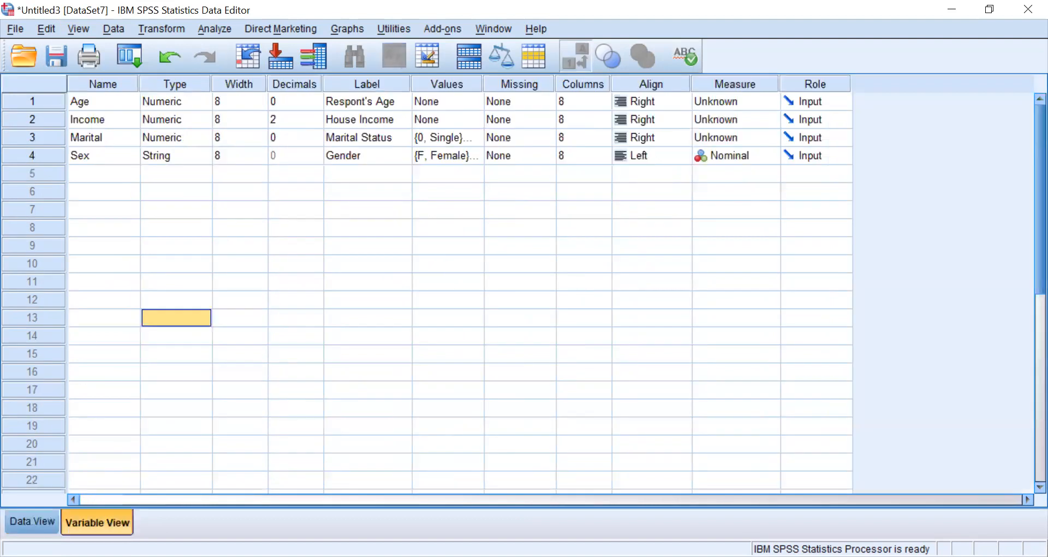
pyautogui.click(146, 469)
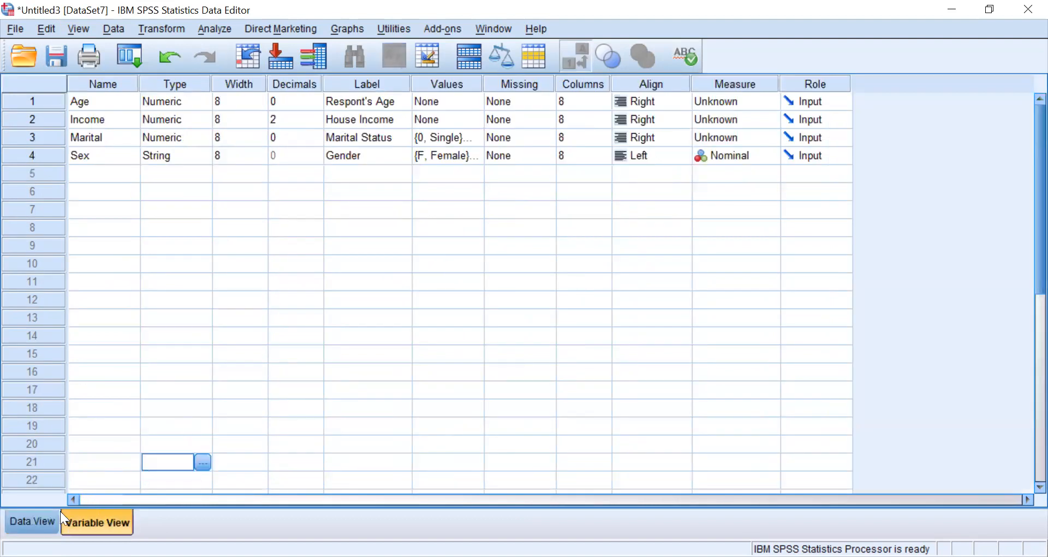
pyautogui.click(32, 521)
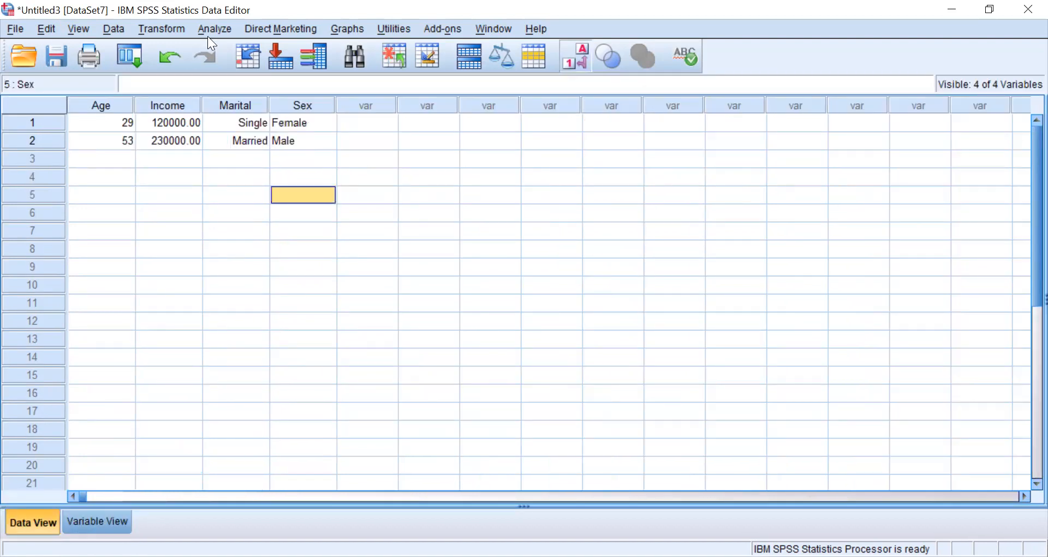
pyautogui.click(83, 29)
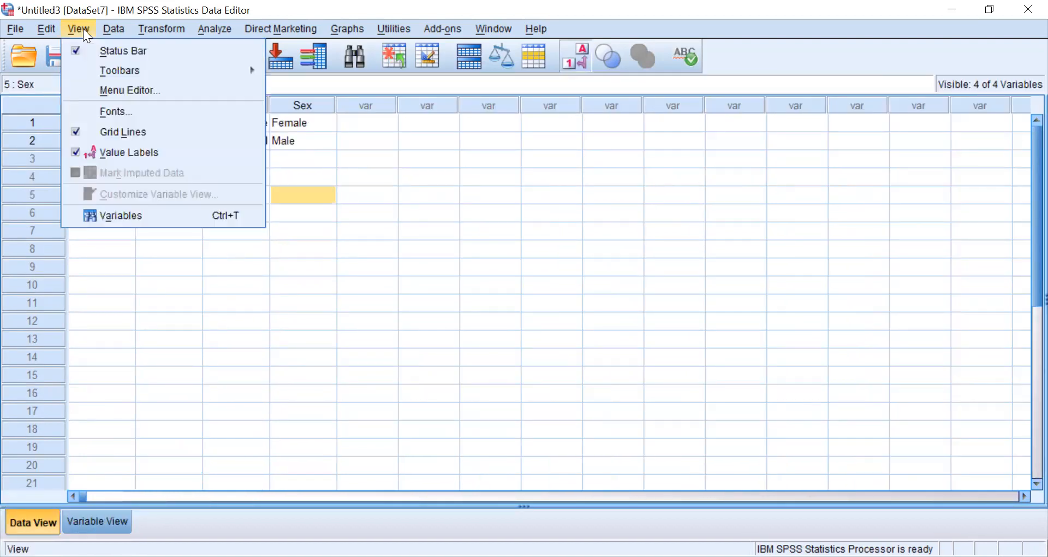
pyautogui.click(130, 156)
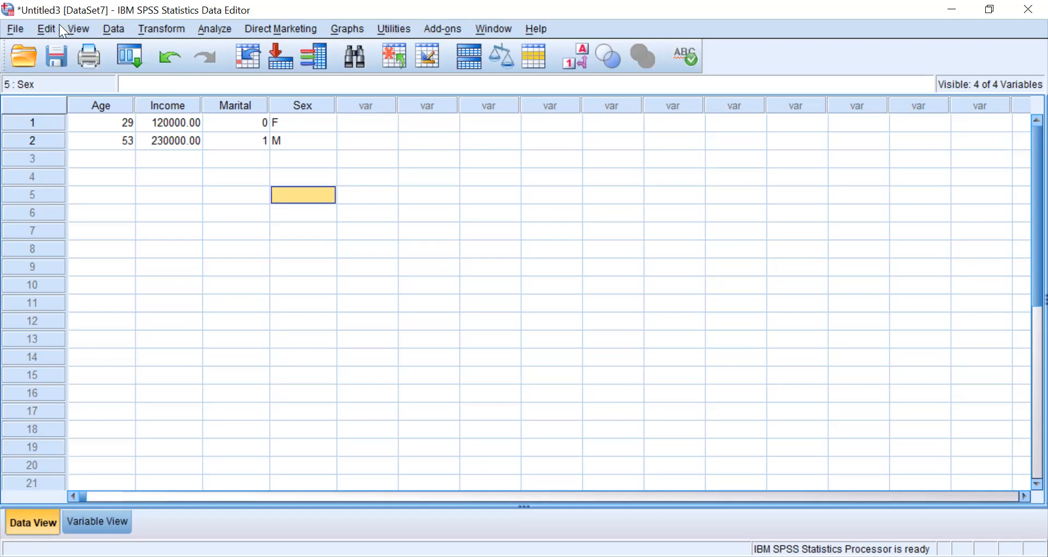
# - Toggle the value labels in Data View on and off again
pyautogui.click(78, 30)
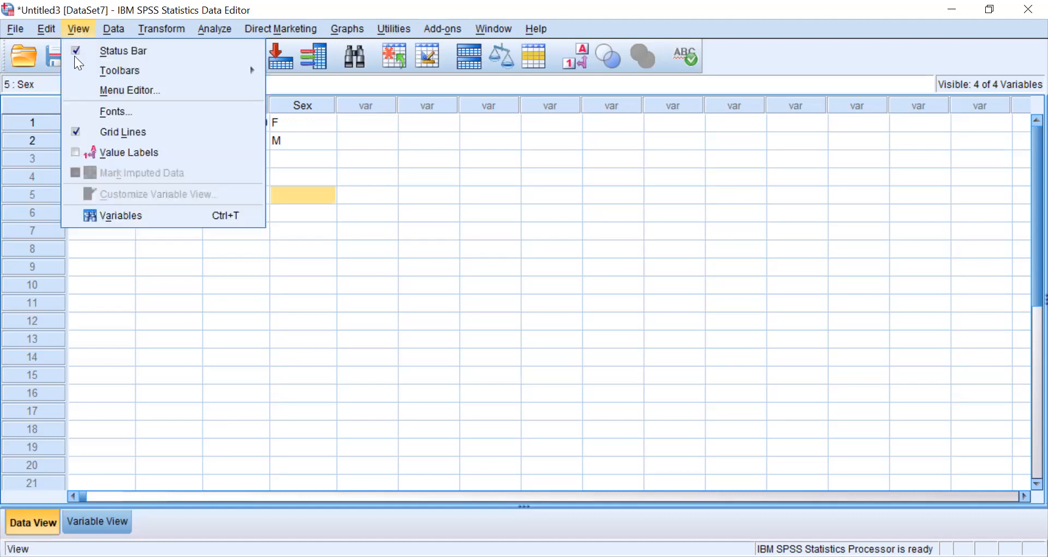
pyautogui.click(75, 150)
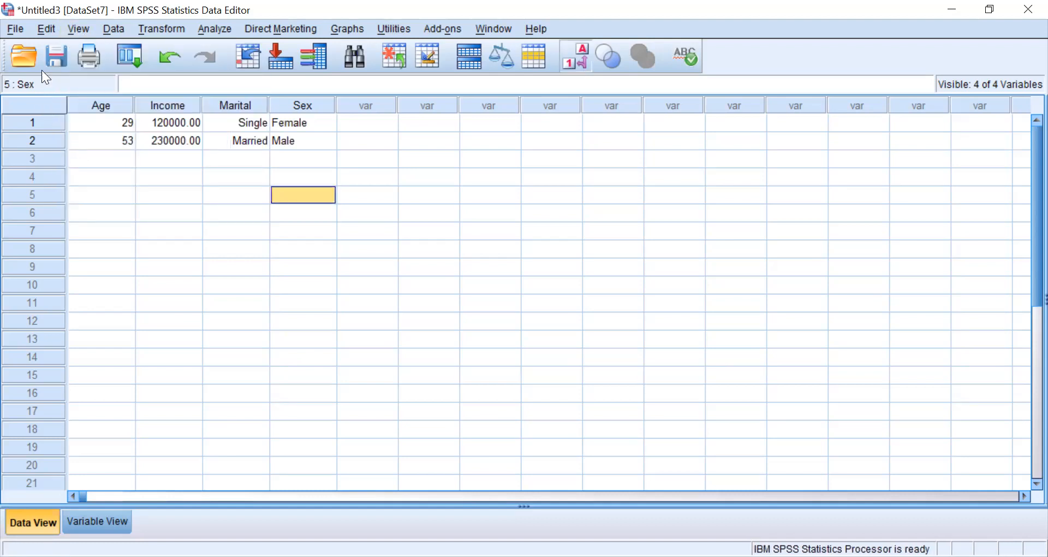
pyautogui.click(76, 24)
pyautogui.click(79, 151)
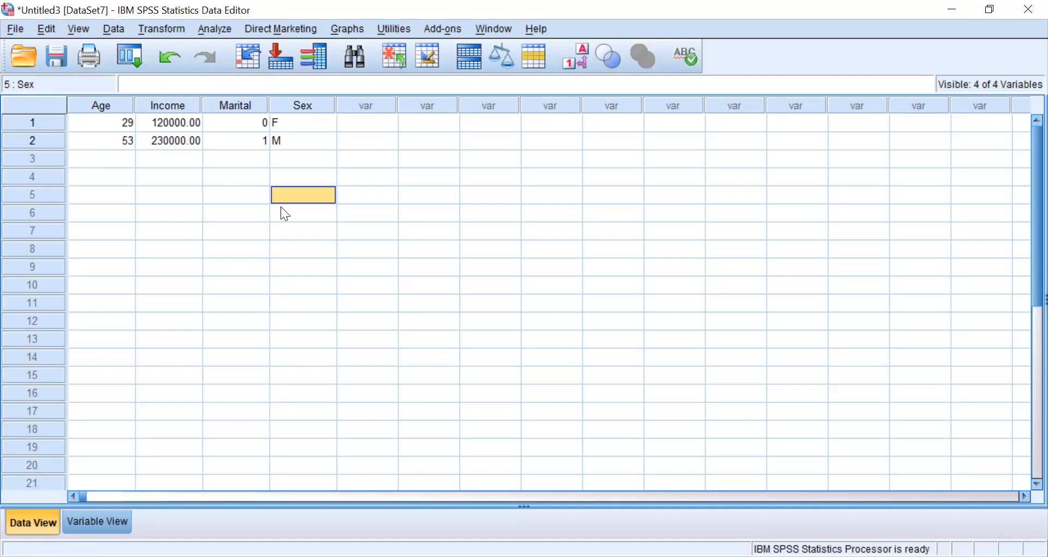
# - In Variable View, set the Age variable's column width to 7 and define 999 as its discrete missing value
pyautogui.click(99, 516)
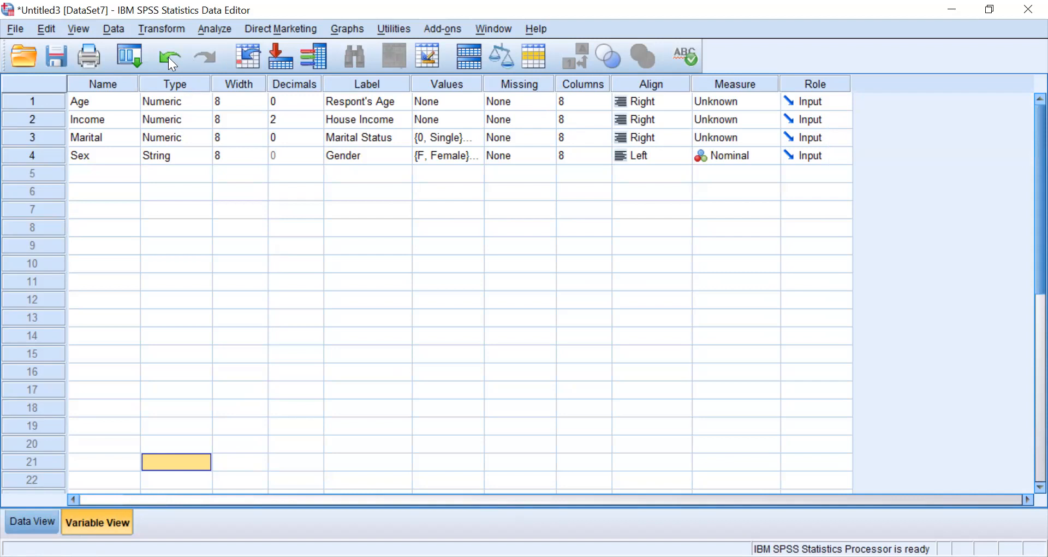
pyautogui.click(603, 104)
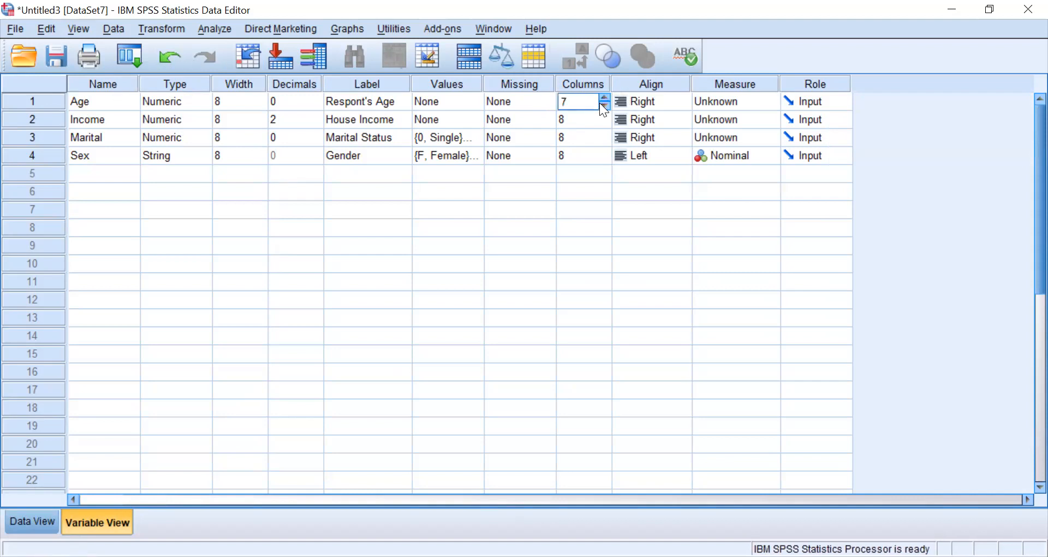
pyautogui.click(546, 101)
pyautogui.click(547, 101)
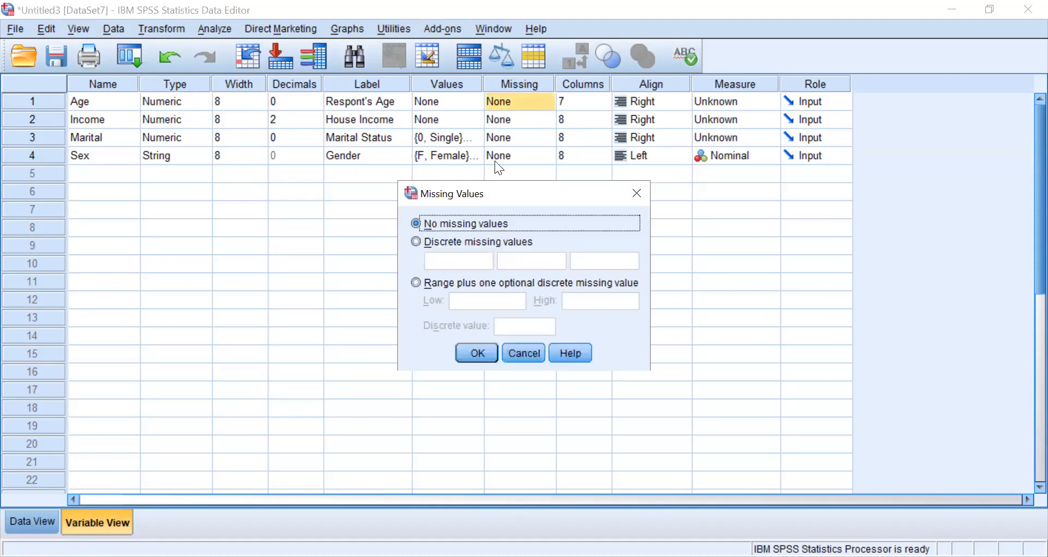
pyautogui.click(416, 241)
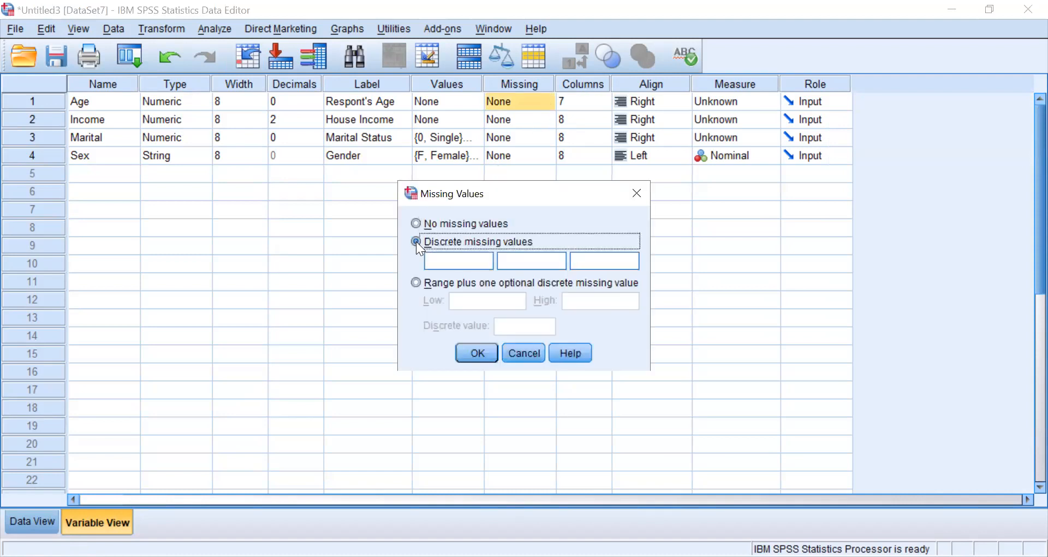
pyautogui.click(435, 261)
pyautogui.write('999')
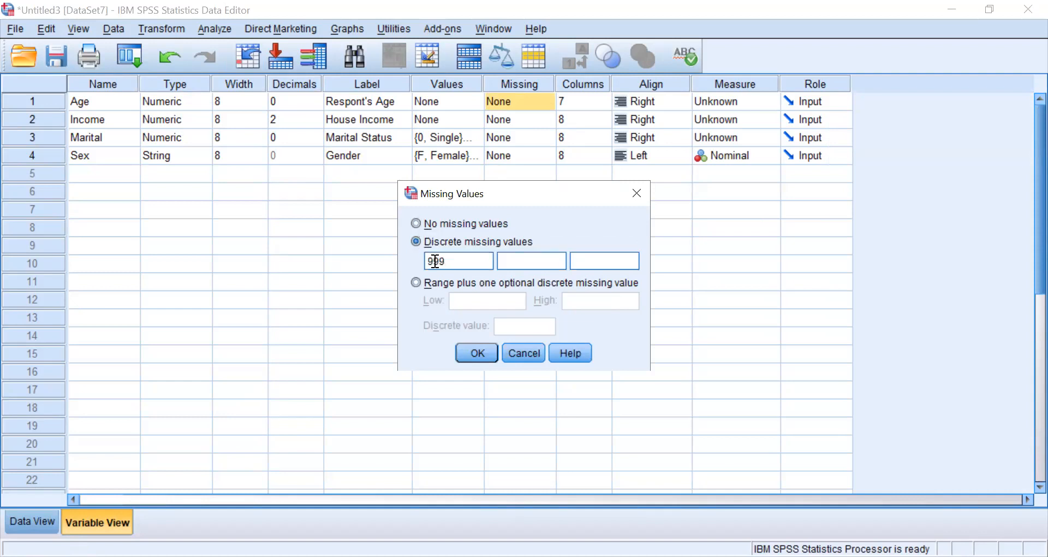
pyautogui.click(487, 352)
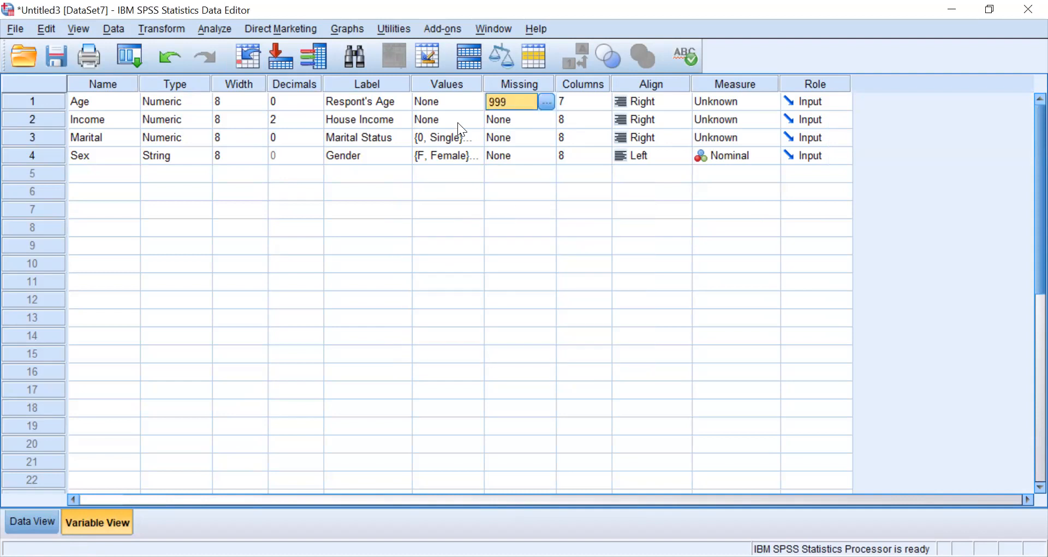
# - Add a value label to the Age variable that assigns "No Response" to the value 999
pyautogui.click(474, 105)
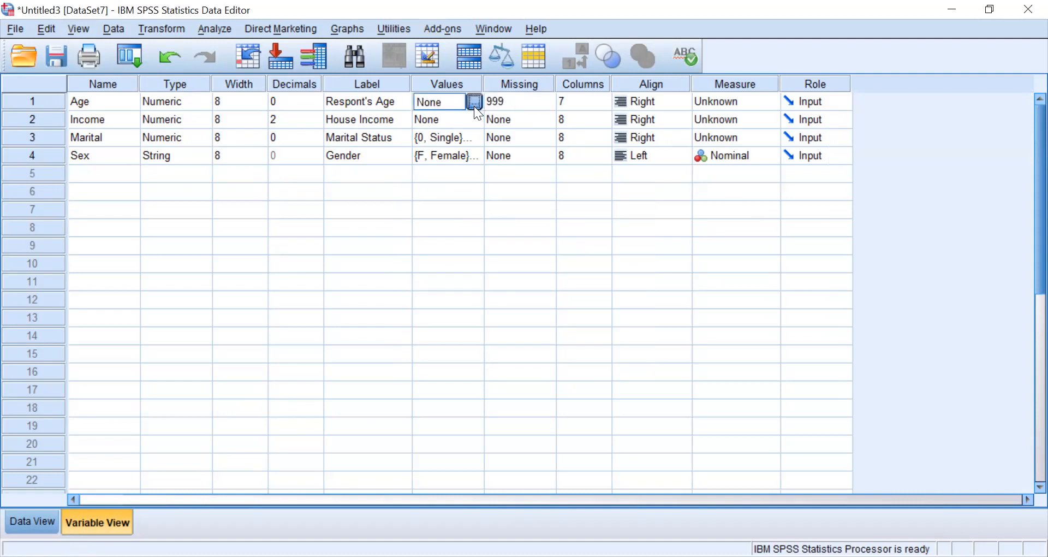
pyautogui.click(474, 106)
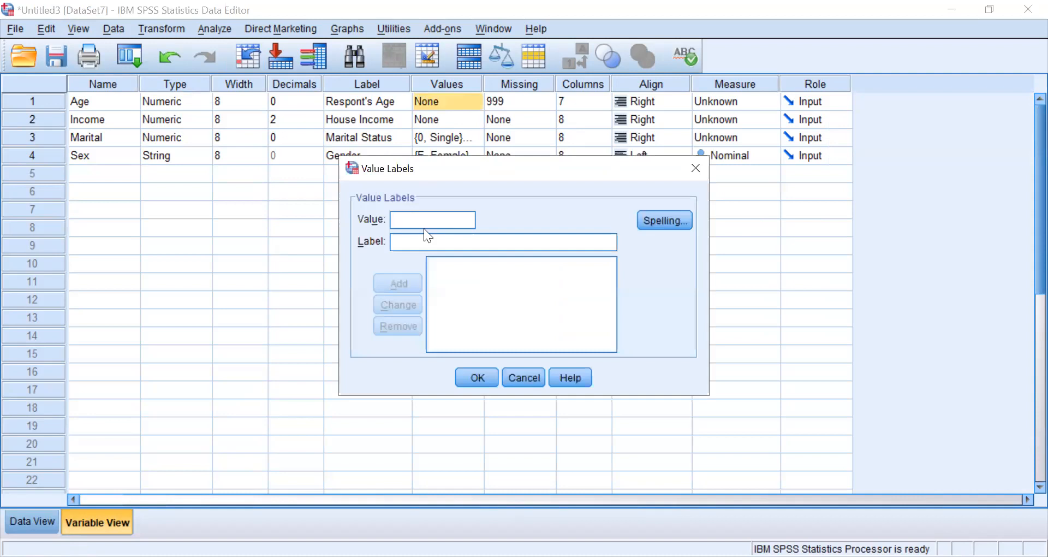
pyautogui.click(409, 243)
pyautogui.write('No R')
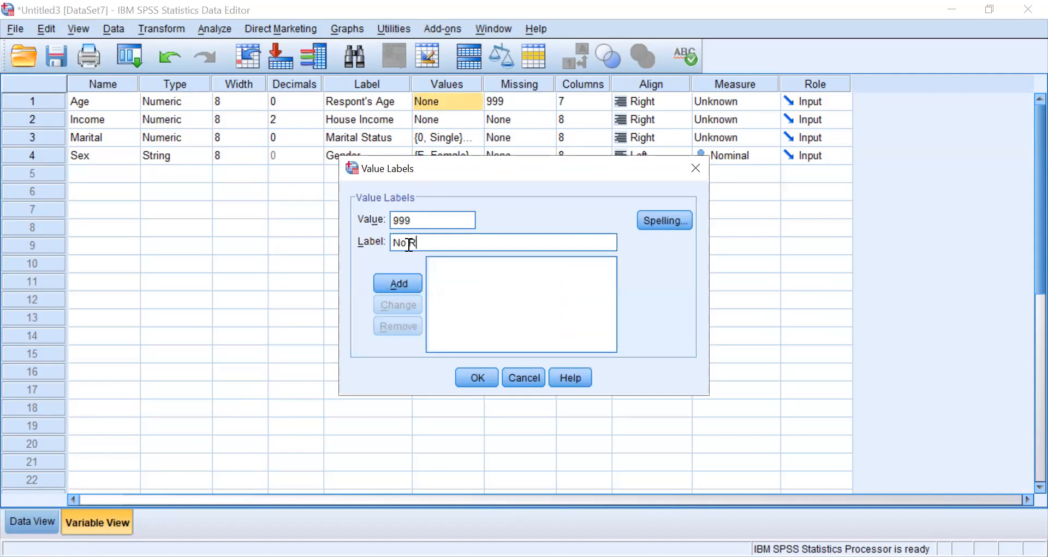
pyautogui.write('esponse')
pyautogui.click(403, 284)
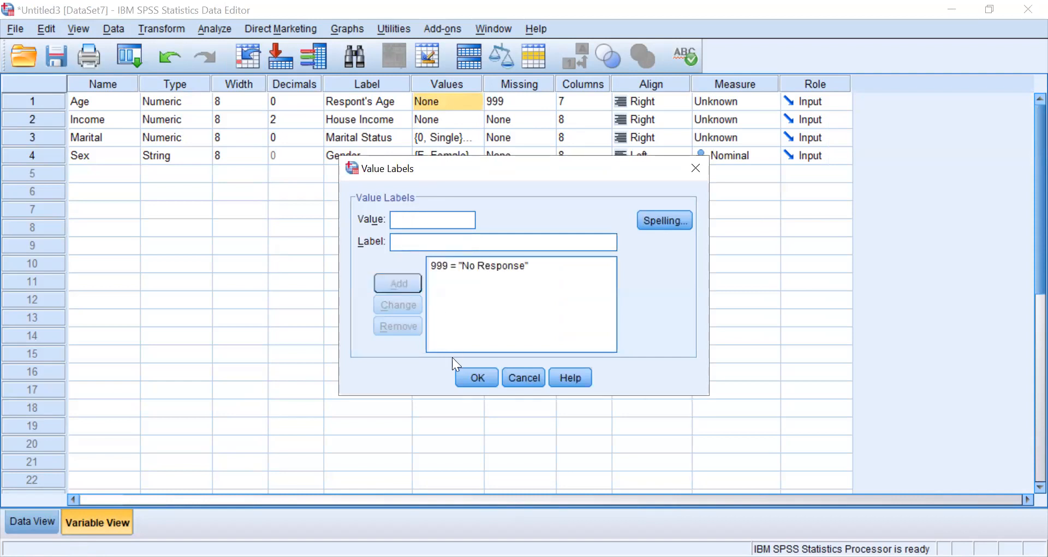
pyautogui.click(474, 378)
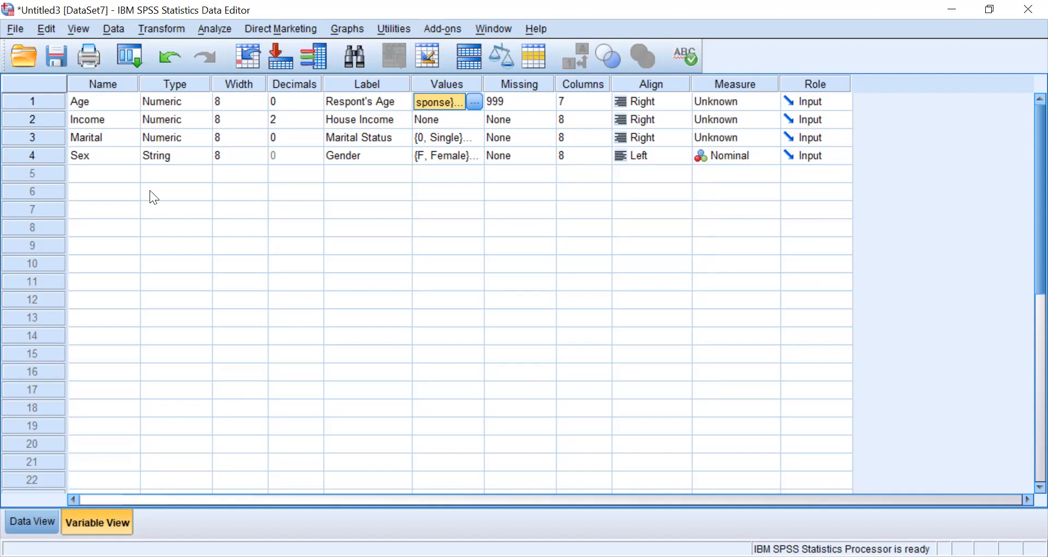
# - Define NR as a discrete missing value for the Sex variable
pyautogui.click(545, 161)
pyautogui.click(545, 159)
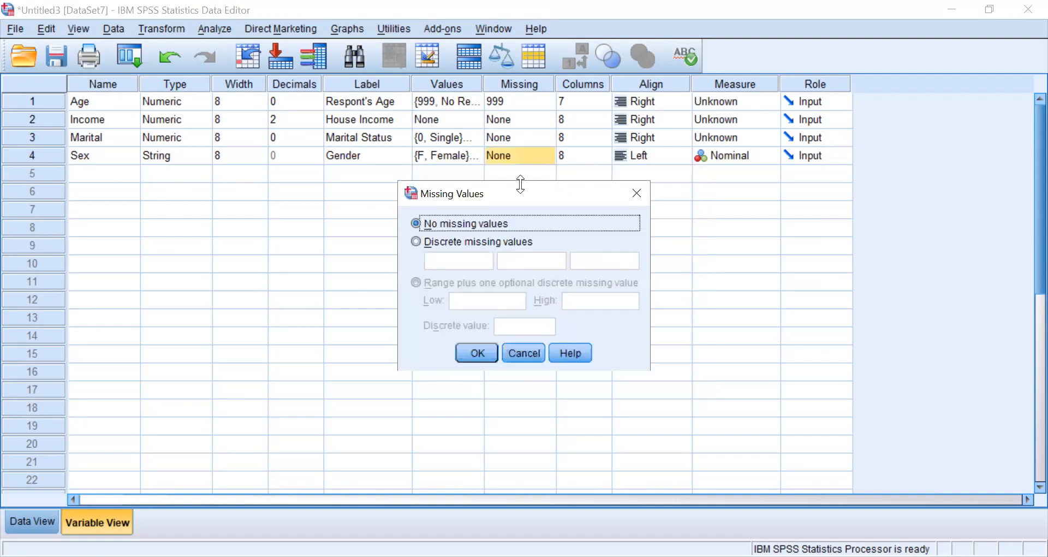
pyautogui.click(416, 241)
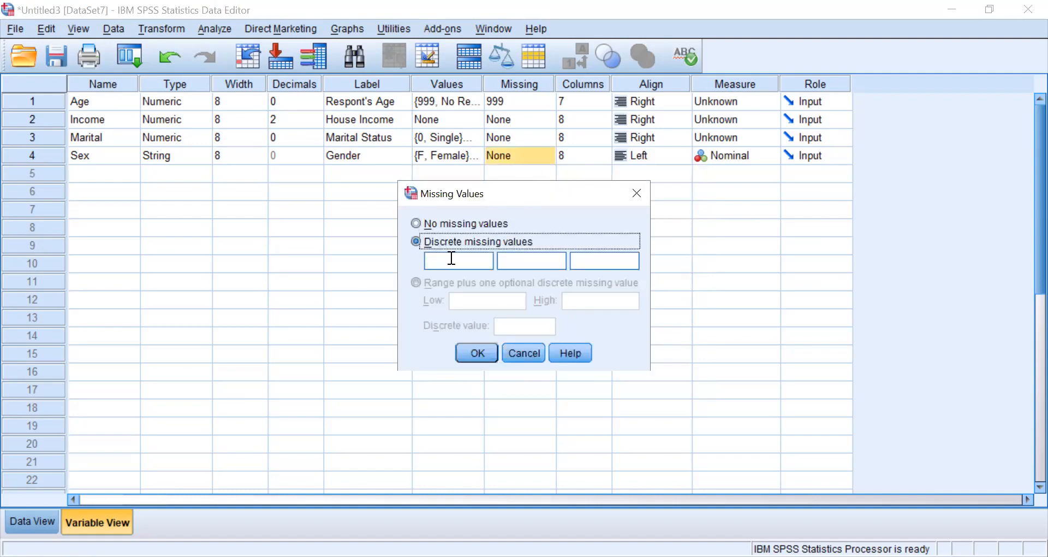
pyautogui.click(456, 266)
pyautogui.write('NR')
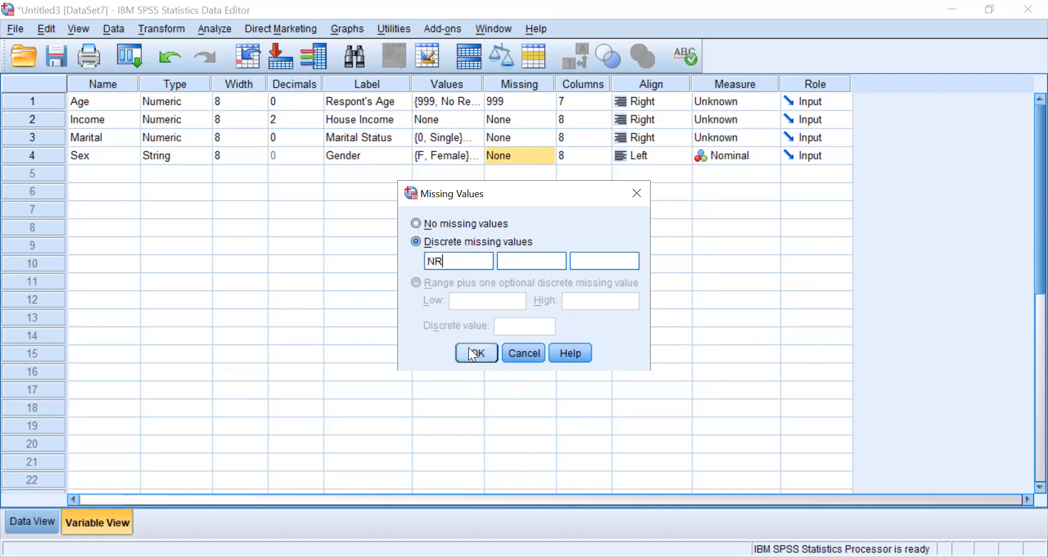
pyautogui.click(472, 353)
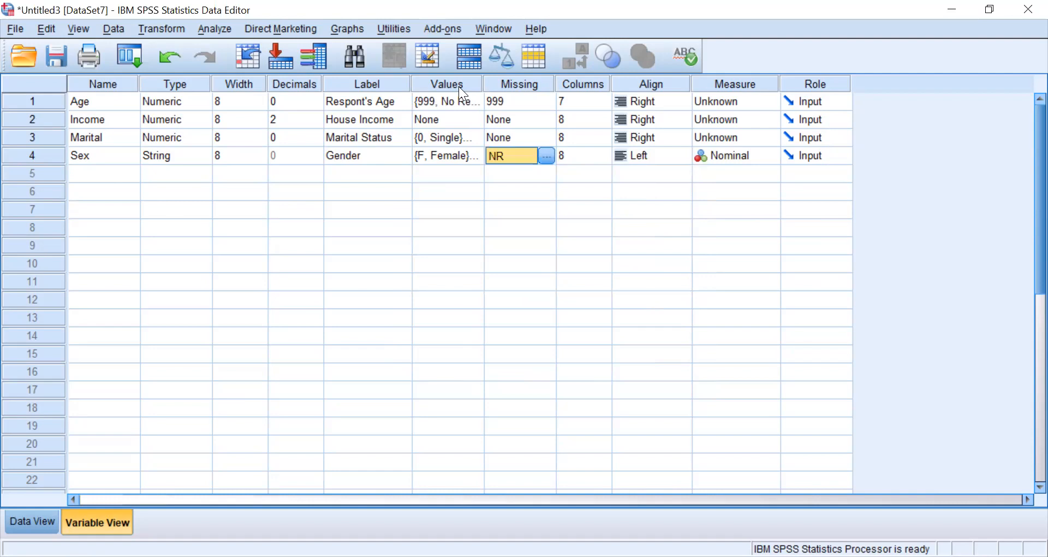
# - Add the label "No Response" for the value NR to the Sex variable's value labels
pyautogui.click(476, 155)
pyautogui.click(473, 156)
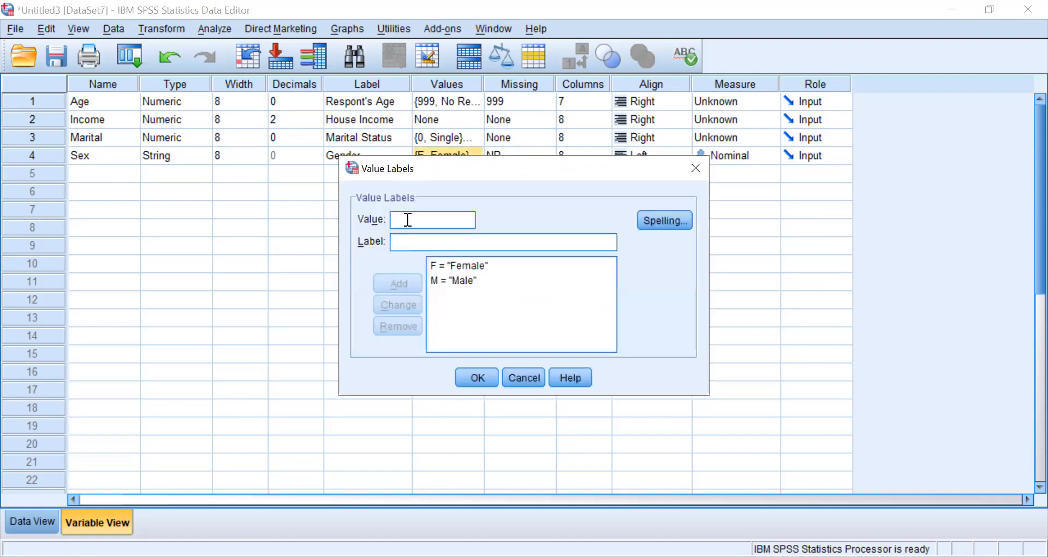
pyautogui.write('NR')
pyautogui.click(407, 238)
pyautogui.write('N')
pyautogui.press('BackSpace')
pyautogui.write('No Respoinse')
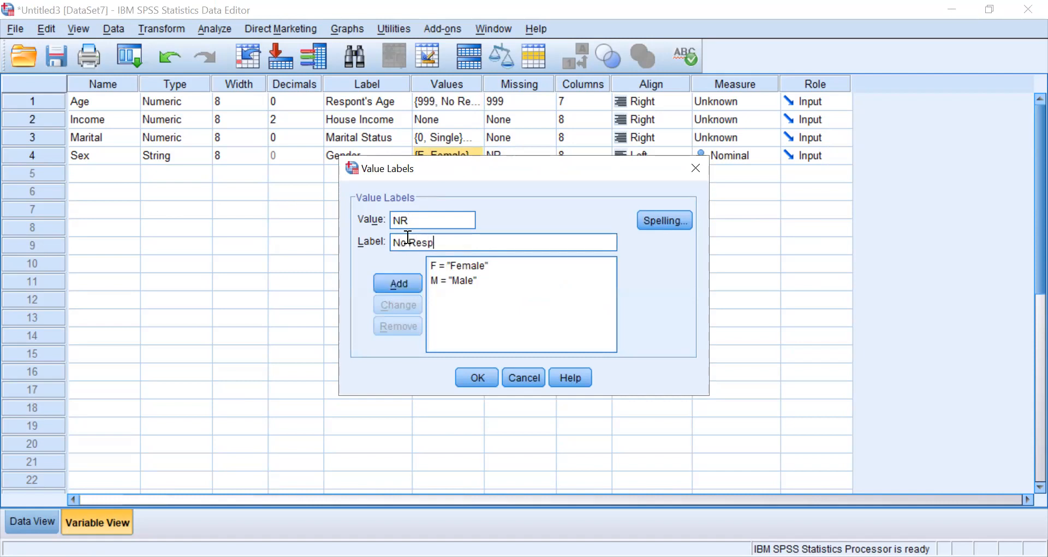
pyautogui.press('BackSpace')
pyautogui.press('BackSpace')
pyautogui.press('BackSpace')
pyautogui.press('BackSpace')
pyautogui.write('nse')
pyautogui.click(396, 285)
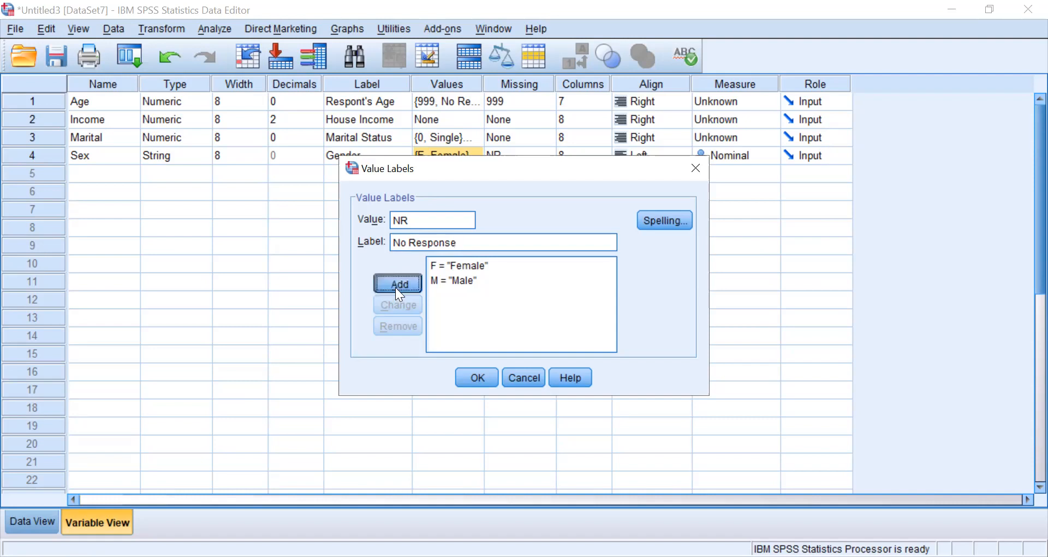
pyautogui.click(478, 377)
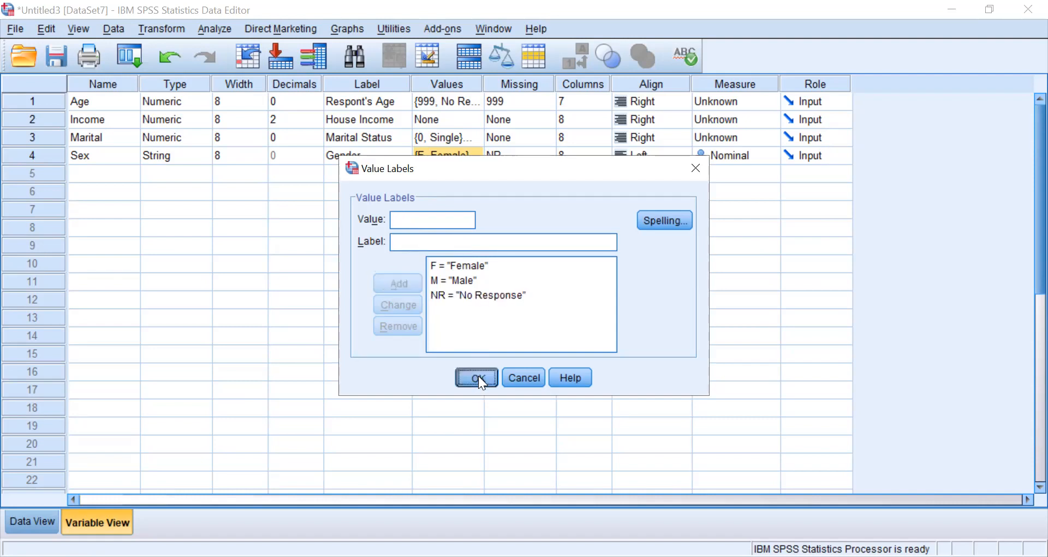